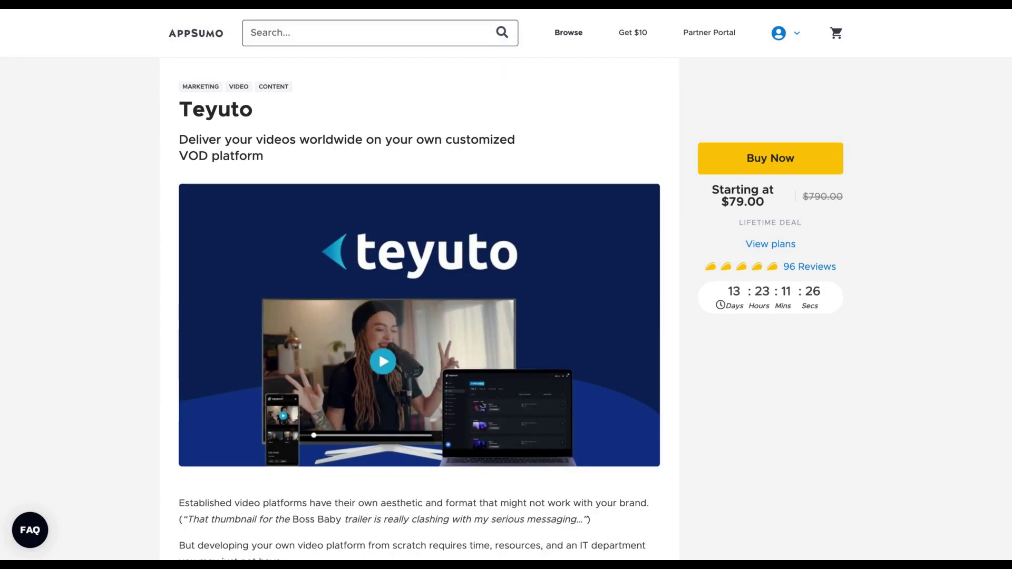
Scroll through the AppSumo Teyuto deal page to review its details.
{"action": "scroll", "coordinate": [701, 182], "scroll_direction": "down", "scroll_amount": 10}
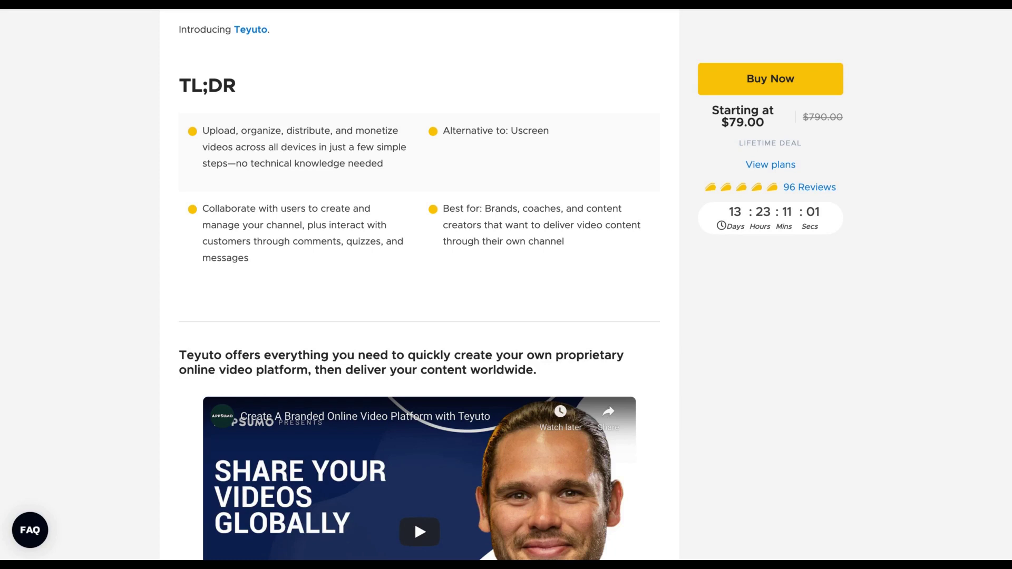
{"action": "scroll", "coordinate": [722, 254], "scroll_direction": "down", "scroll_amount": 10}
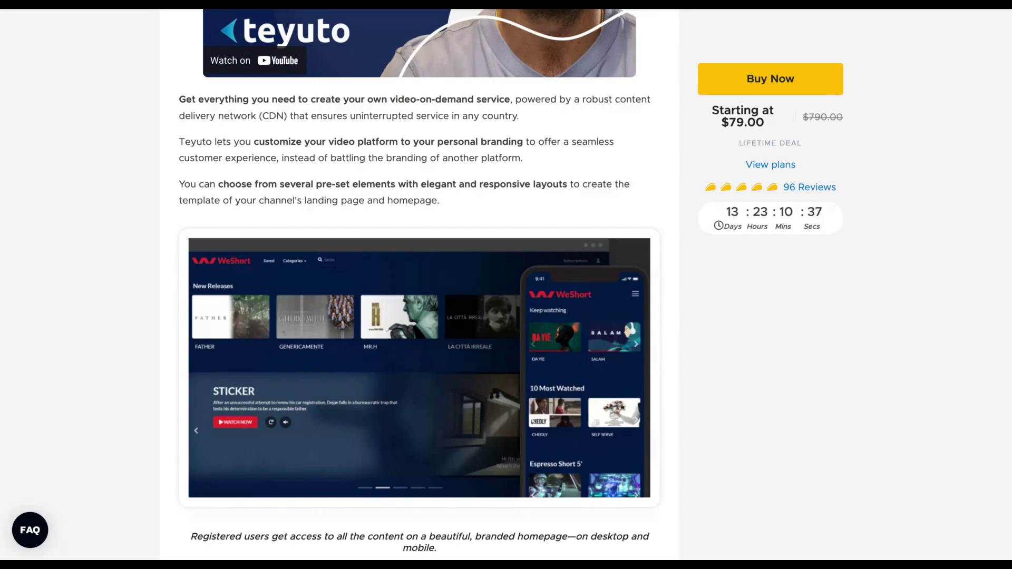
{"action": "scroll", "coordinate": [506, 285], "scroll_direction": "up", "scroll_amount": 2}
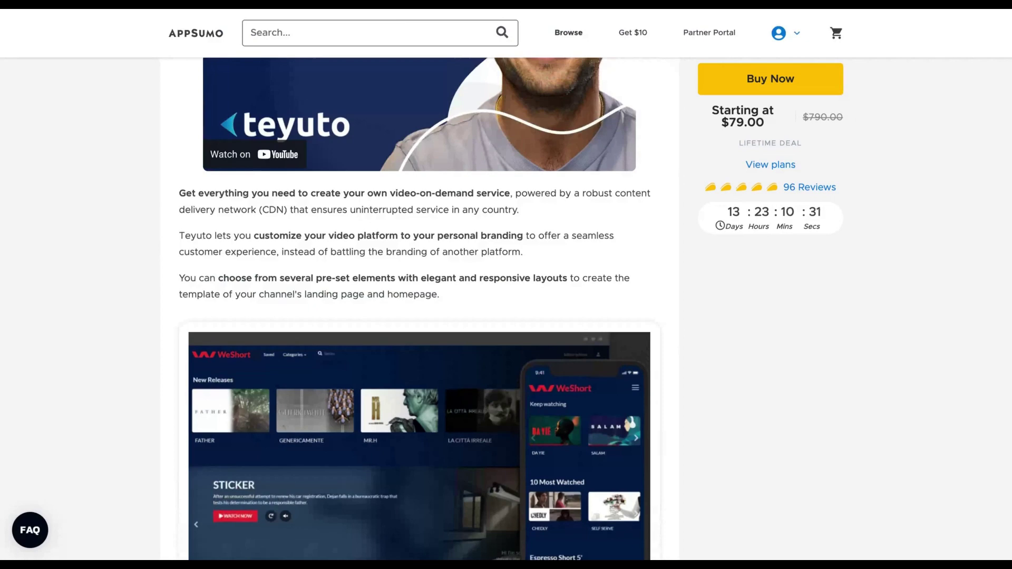
{"action": "scroll", "coordinate": [419, 309], "scroll_direction": "up", "scroll_amount": 5}
{"action": "scroll", "coordinate": [419, 309], "scroll_direction": "up", "scroll_amount": 5}
{"action": "scroll", "coordinate": [419, 309], "scroll_direction": "up", "scroll_amount": 3}
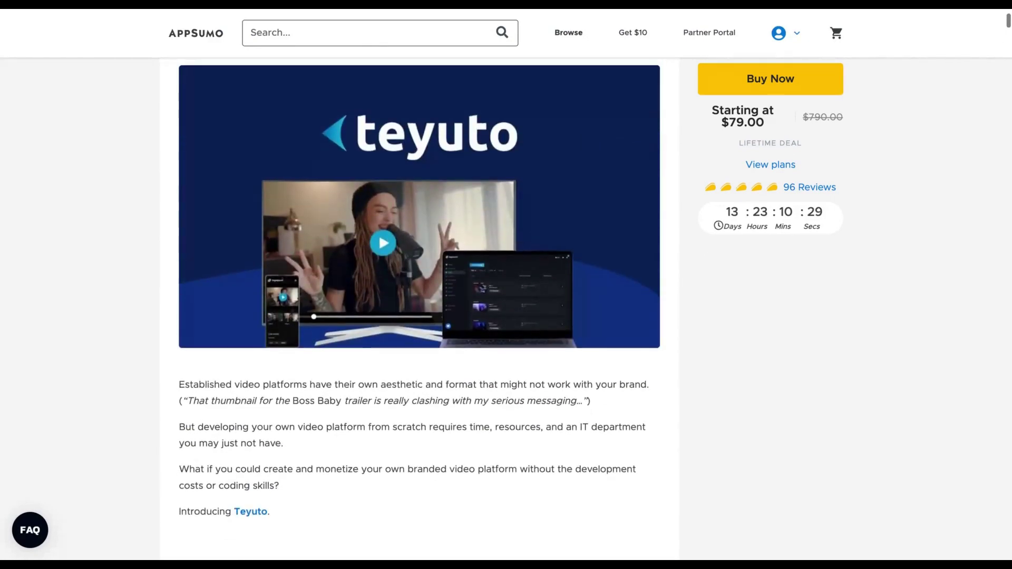
{"action": "scroll", "coordinate": [419, 309], "scroll_direction": "up", "scroll_amount": 2}
{"action": "scroll", "coordinate": [419, 309], "scroll_direction": "down", "scroll_amount": 1}
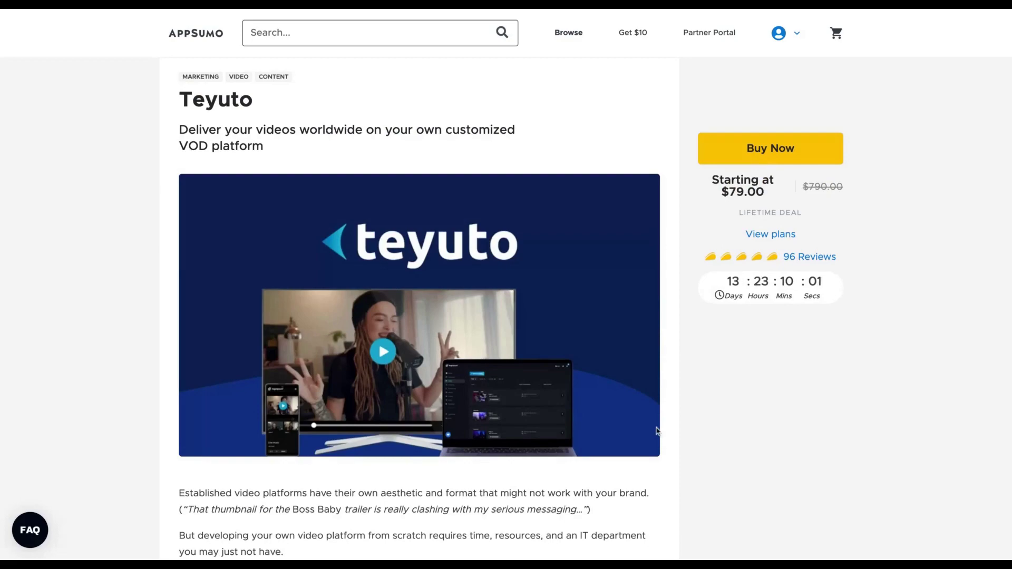
Scroll down to Plans and Features and compare the $79 and $159 license tiers.
{"action": "scroll", "coordinate": [657, 431], "scroll_direction": "down", "scroll_amount": 10}
{"action": "scroll", "coordinate": [658, 431], "scroll_direction": "down", "scroll_amount": 5}
{"action": "scroll", "coordinate": [659, 432], "scroll_direction": "down", "scroll_amount": 10}
{"action": "scroll", "coordinate": [659, 432], "scroll_direction": "down", "scroll_amount": 10}
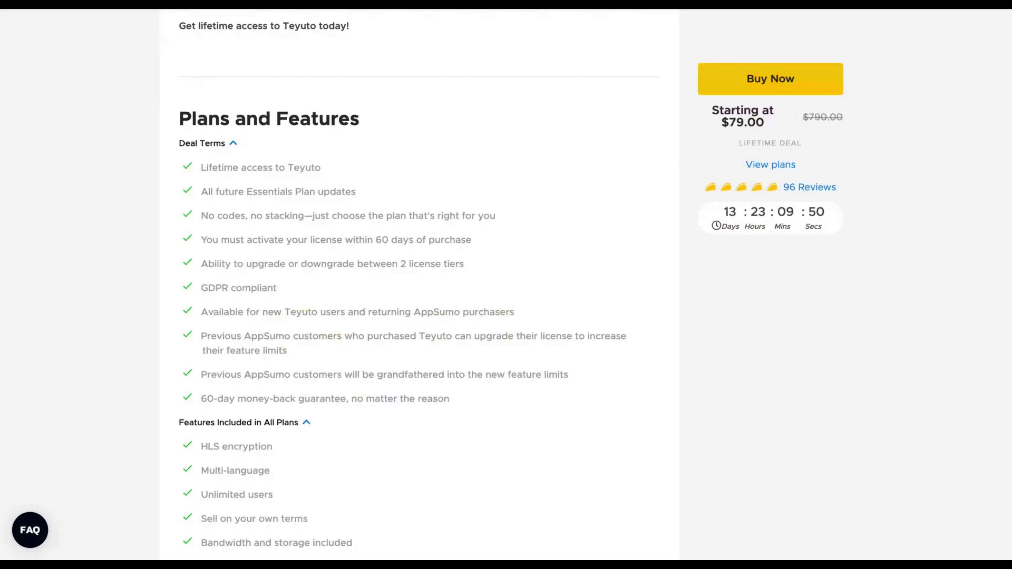
{"action": "scroll", "coordinate": [419, 285], "scroll_direction": "down", "scroll_amount": 10}
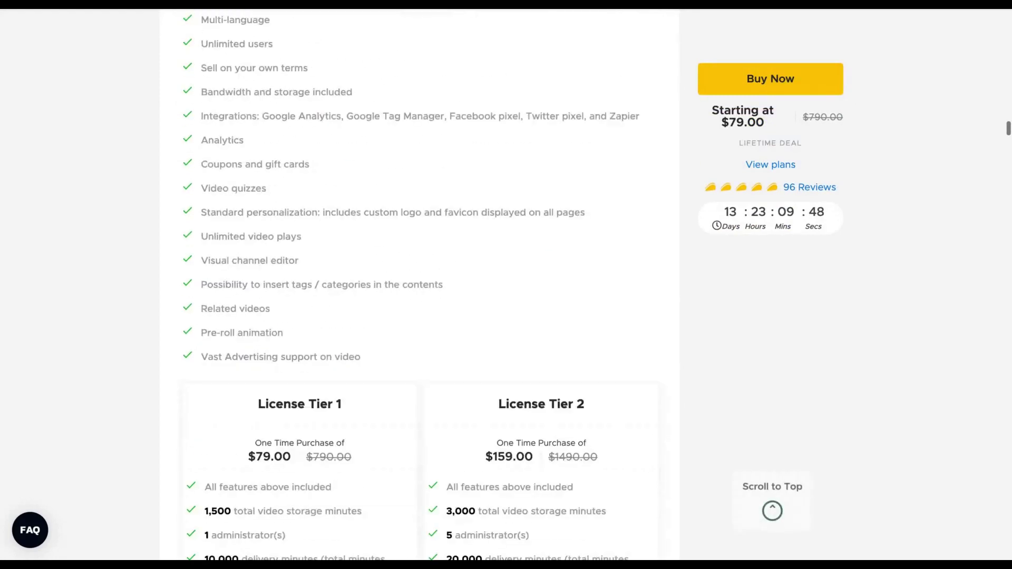
{"action": "scroll", "coordinate": [411, 285], "scroll_direction": "down", "scroll_amount": 1}
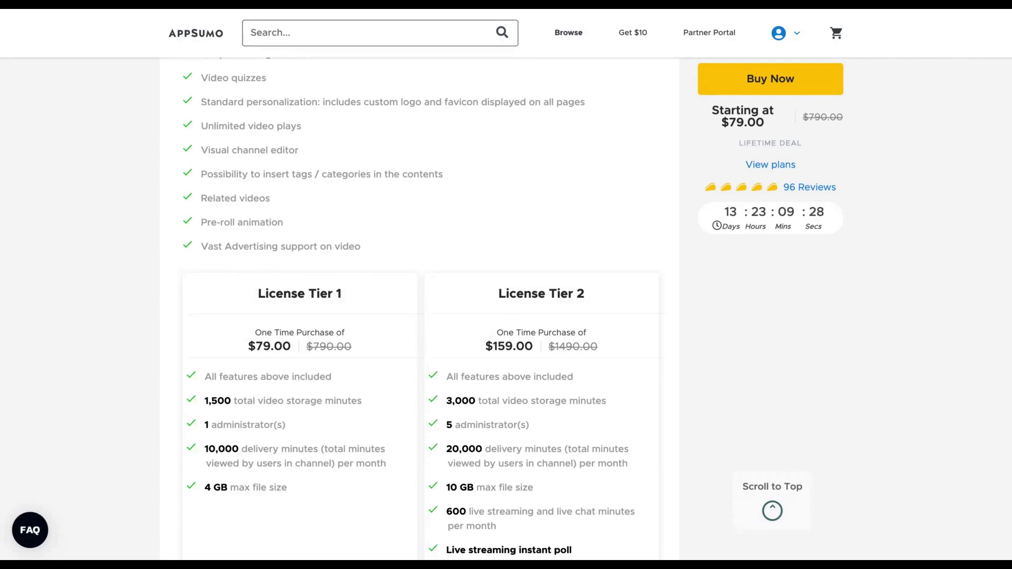
{"action": "scroll", "coordinate": [506, 284], "scroll_direction": "down", "scroll_amount": 4}
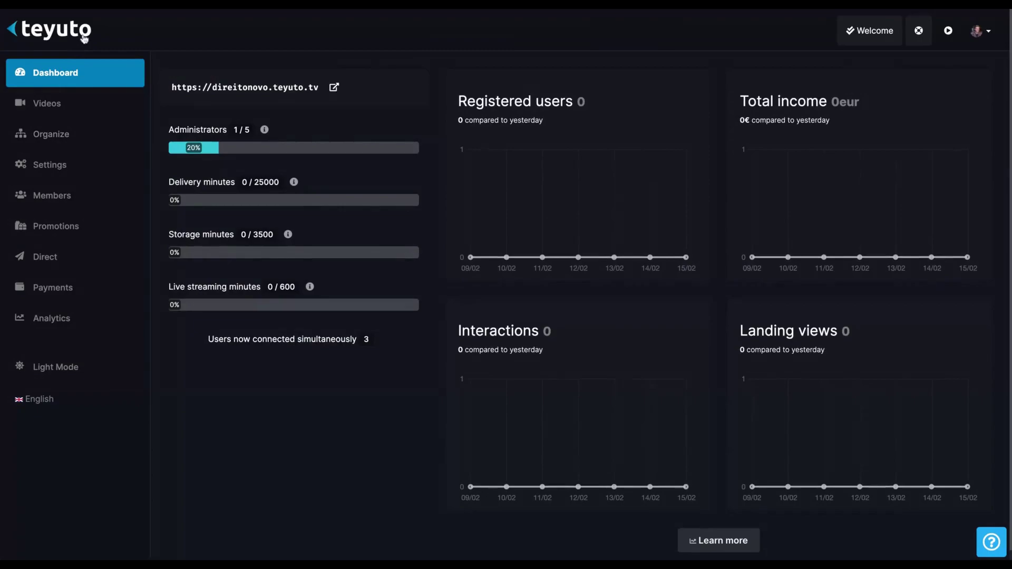
{"action": "left_click", "coordinate": [84, 40]}
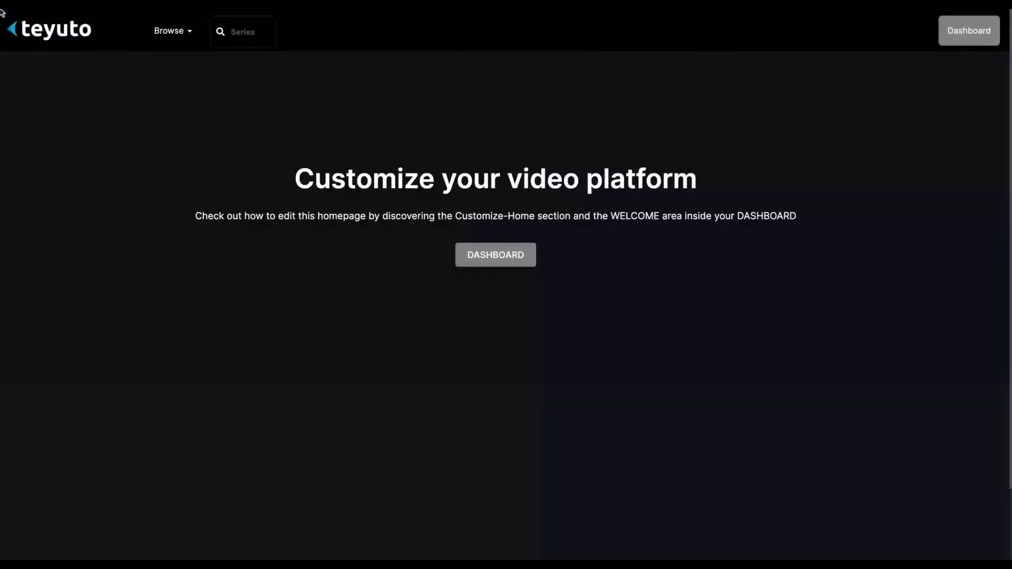
{"action": "scroll", "coordinate": [621, 325], "scroll_direction": "down", "scroll_amount": 2}
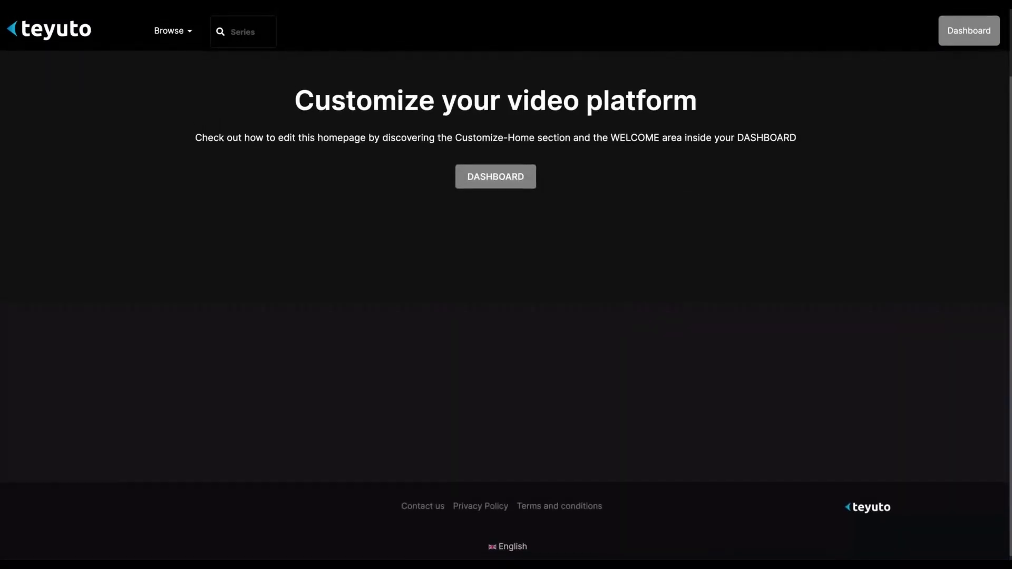
{"action": "scroll", "coordinate": [506, 306], "scroll_direction": "up", "scroll_amount": 2}
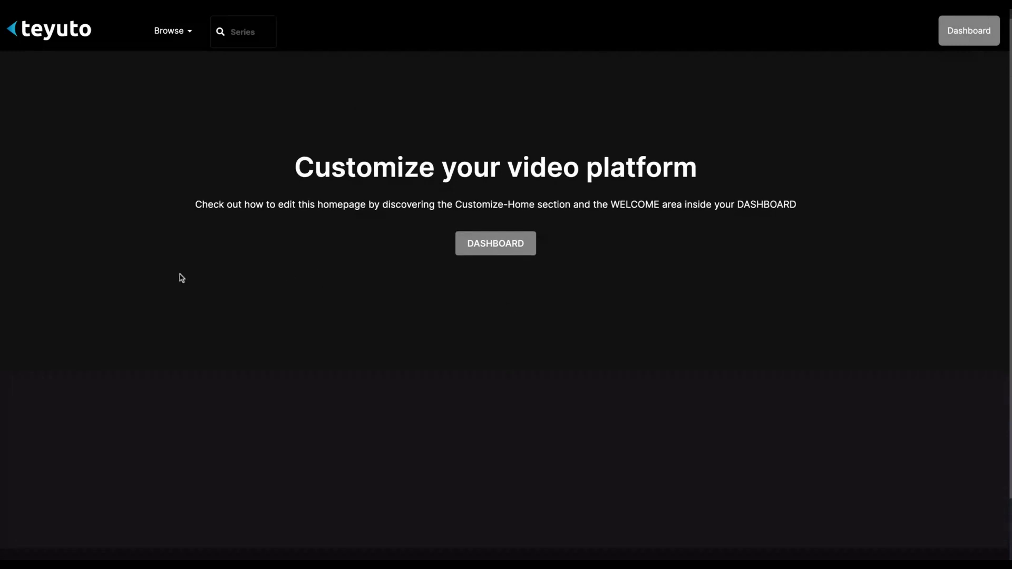
{"action": "scroll", "coordinate": [426, 239], "scroll_direction": "down", "scroll_amount": 1}
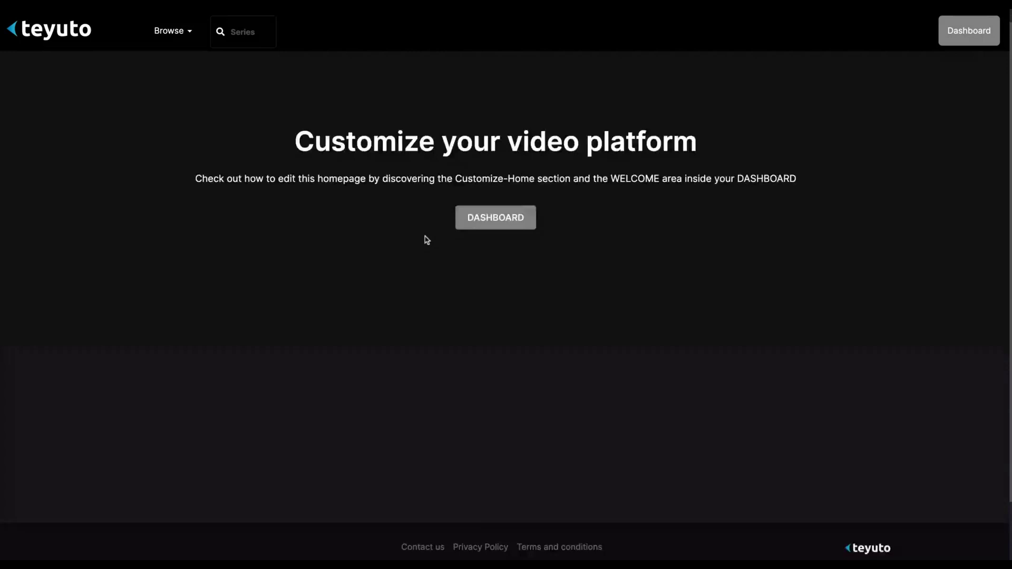
{"action": "scroll", "coordinate": [427, 240], "scroll_direction": "up", "scroll_amount": 2}
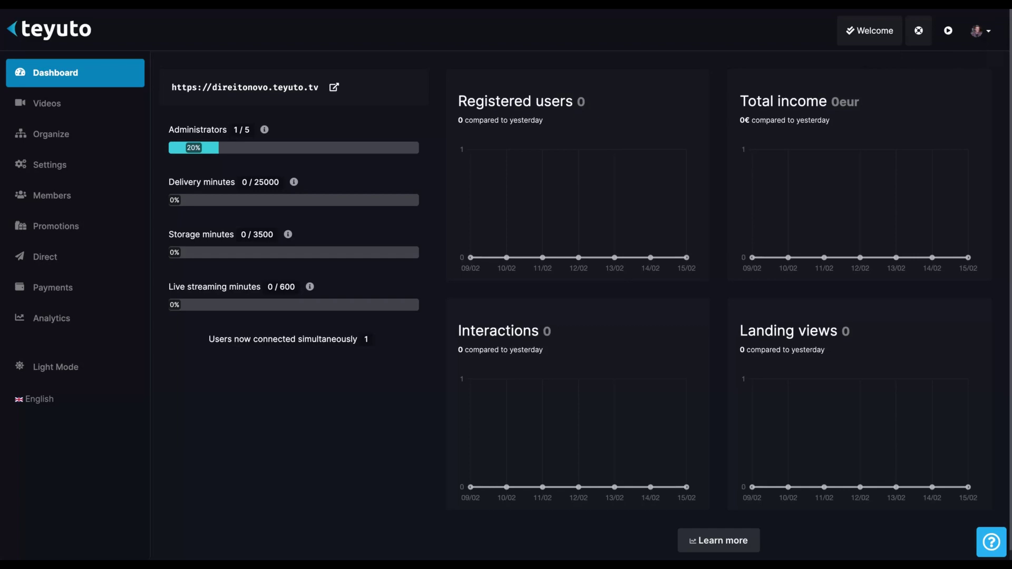
Open the Profile settings page from the avatar menu and look through it.
{"action": "left_click", "coordinate": [979, 30]}
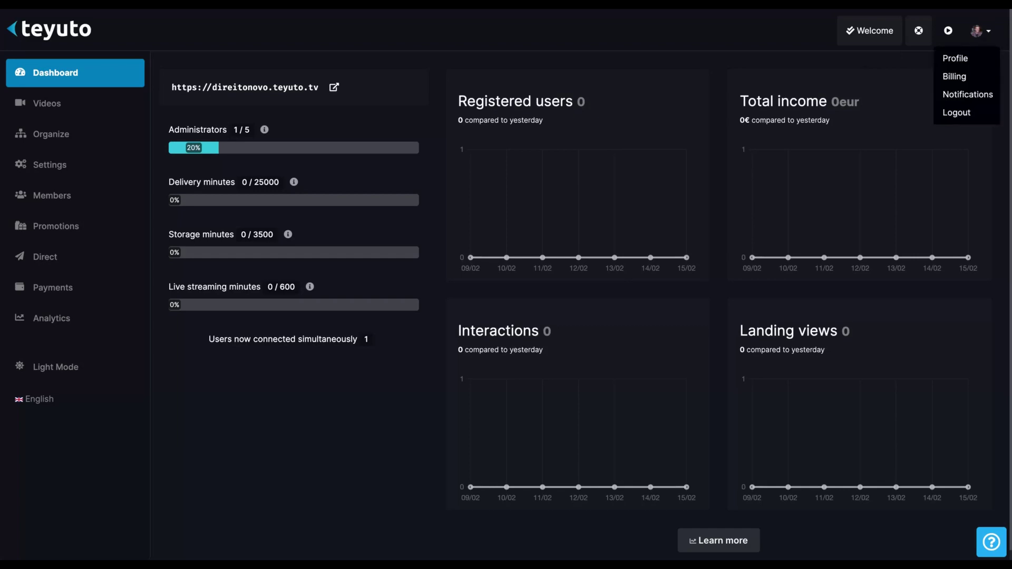
{"action": "left_click", "coordinate": [970, 56]}
{"action": "scroll", "coordinate": [825, 195], "scroll_direction": "down", "scroll_amount": 8}
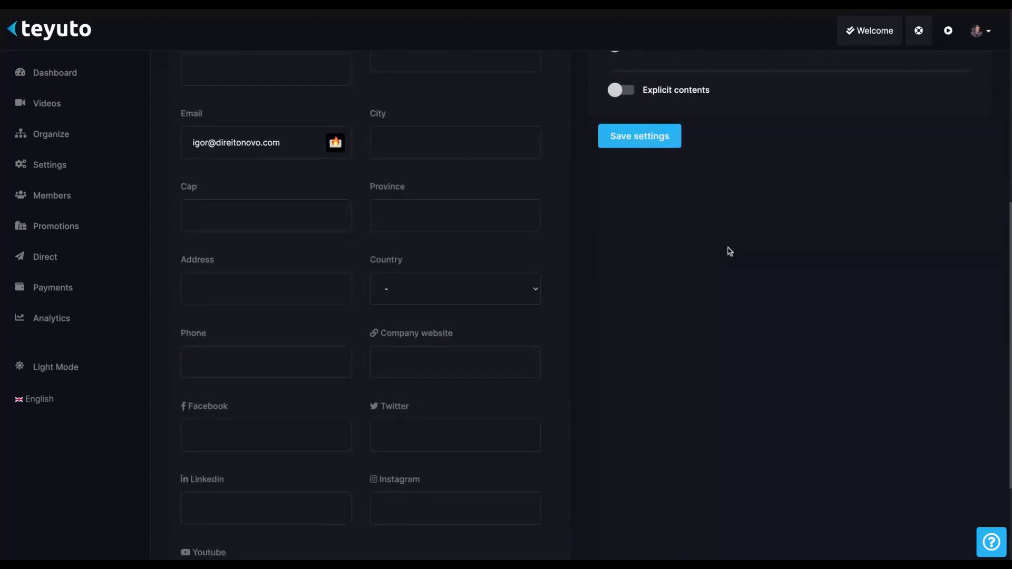
{"action": "scroll", "coordinate": [730, 251], "scroll_direction": "up", "scroll_amount": 8}
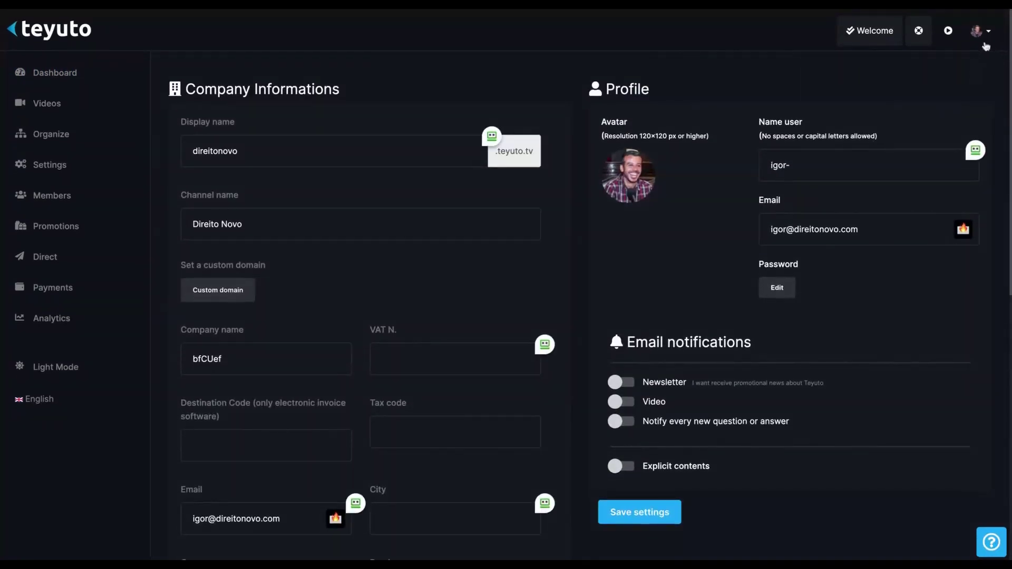
Open Billing and review the AppSumo 2 - 159€ plan's included features and minutes.
{"action": "left_click", "coordinate": [979, 30]}
{"action": "left_click", "coordinate": [965, 79]}
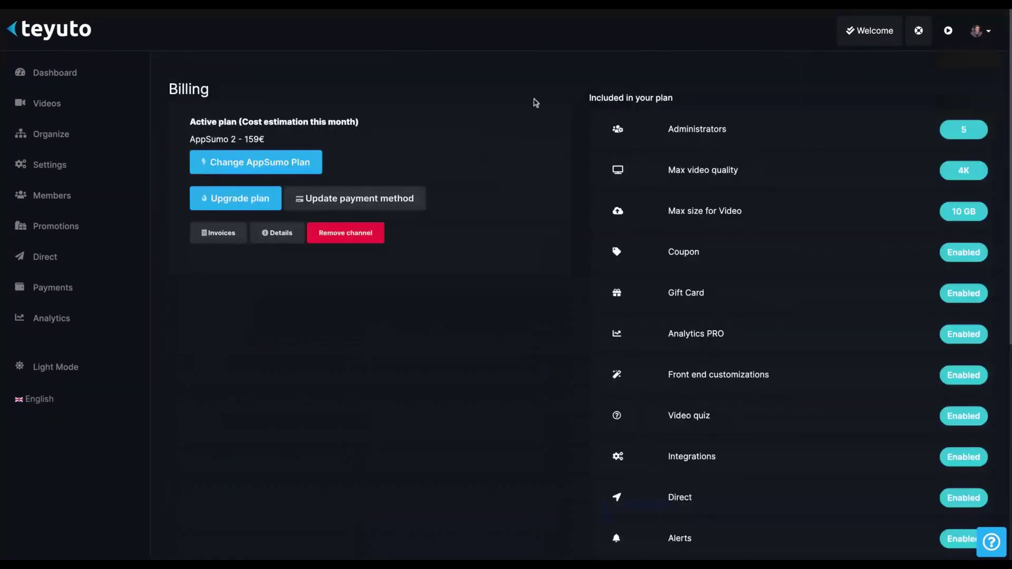
{"action": "scroll", "coordinate": [457, 327], "scroll_direction": "down", "scroll_amount": 2}
{"action": "scroll", "coordinate": [457, 323], "scroll_direction": "down", "scroll_amount": 4}
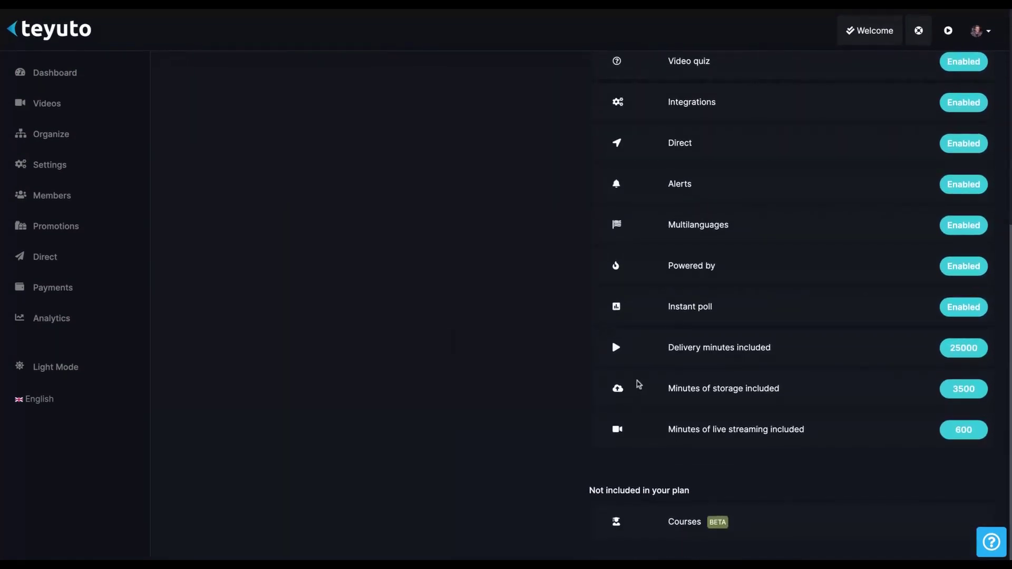
{"action": "scroll", "coordinate": [637, 388], "scroll_direction": "up", "scroll_amount": 1}
{"action": "scroll", "coordinate": [638, 384], "scroll_direction": "up", "scroll_amount": 1}
{"action": "scroll", "coordinate": [638, 384], "scroll_direction": "down", "scroll_amount": 1}
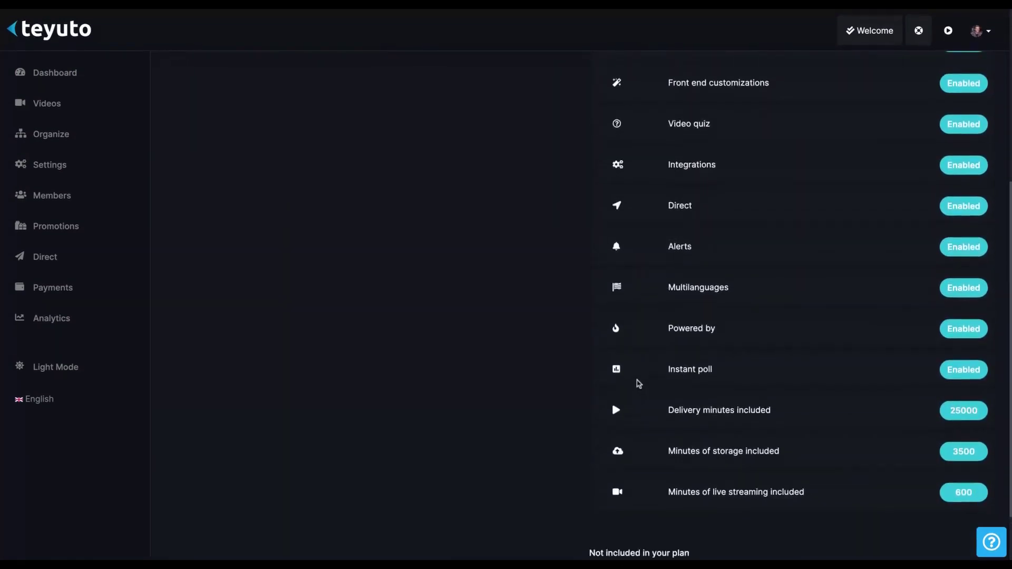
{"action": "scroll", "coordinate": [638, 385], "scroll_direction": "down", "scroll_amount": 1}
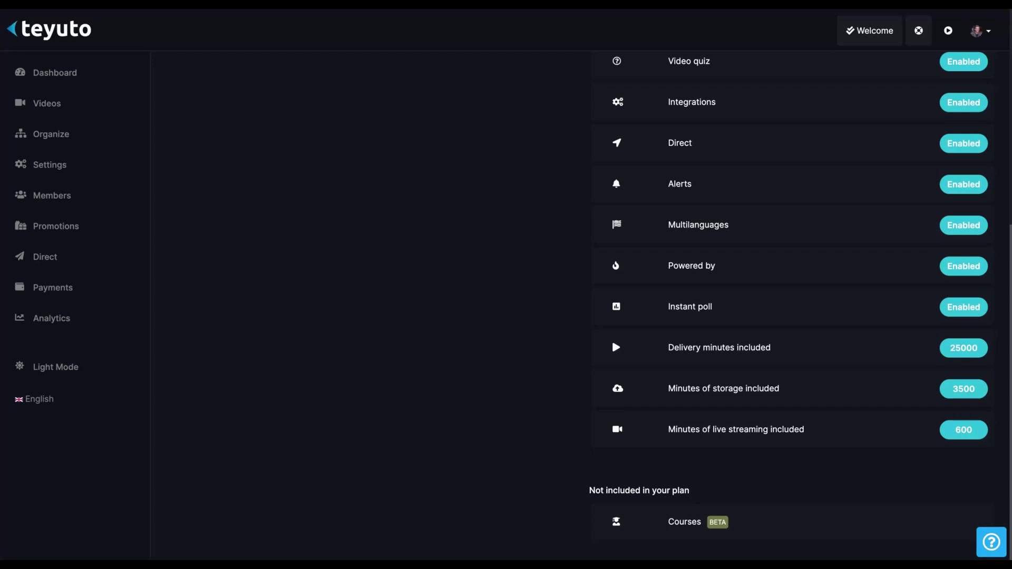
{"action": "scroll", "coordinate": [612, 338], "scroll_direction": "up", "scroll_amount": 2}
{"action": "scroll", "coordinate": [612, 338], "scroll_direction": "up", "scroll_amount": 5}
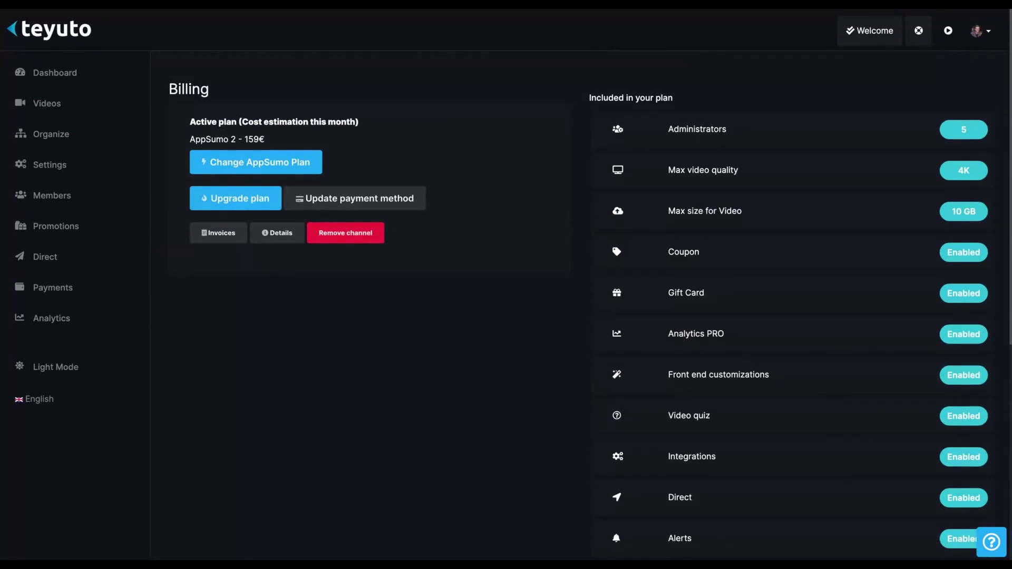
{"action": "scroll", "coordinate": [611, 331], "scroll_direction": "down", "scroll_amount": 5}
{"action": "scroll", "coordinate": [612, 331], "scroll_direction": "up", "scroll_amount": 5}
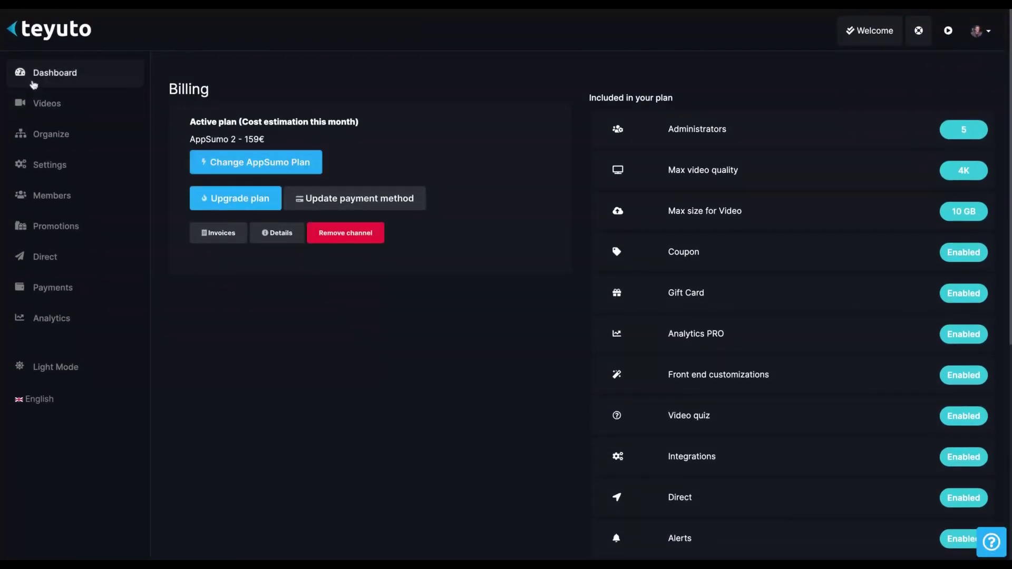
Open the empty Videos list and bring up the Upload, Live streaming and Video quiz options.
{"action": "left_click", "coordinate": [62, 75]}
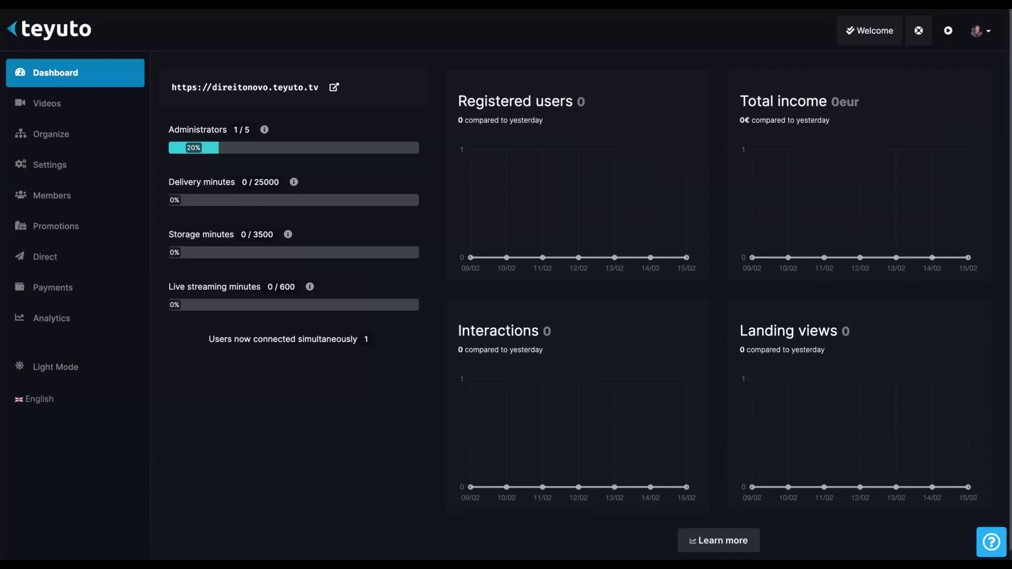
{"action": "left_click", "coordinate": [55, 106]}
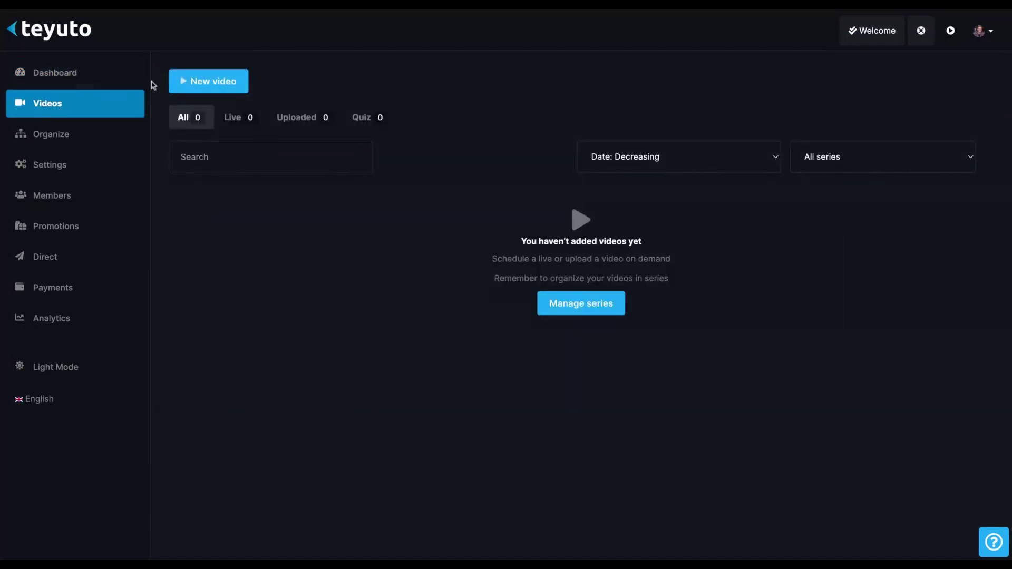
{"action": "left_click", "coordinate": [215, 87]}
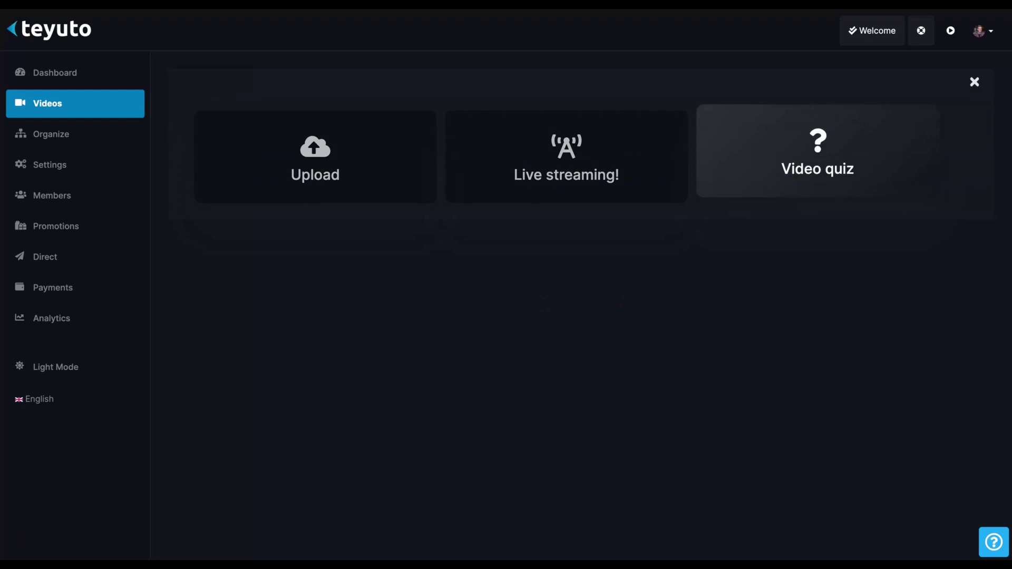
In Organize, inspect the new-series form's Name, Description and Category fields.
{"action": "left_click", "coordinate": [35, 141]}
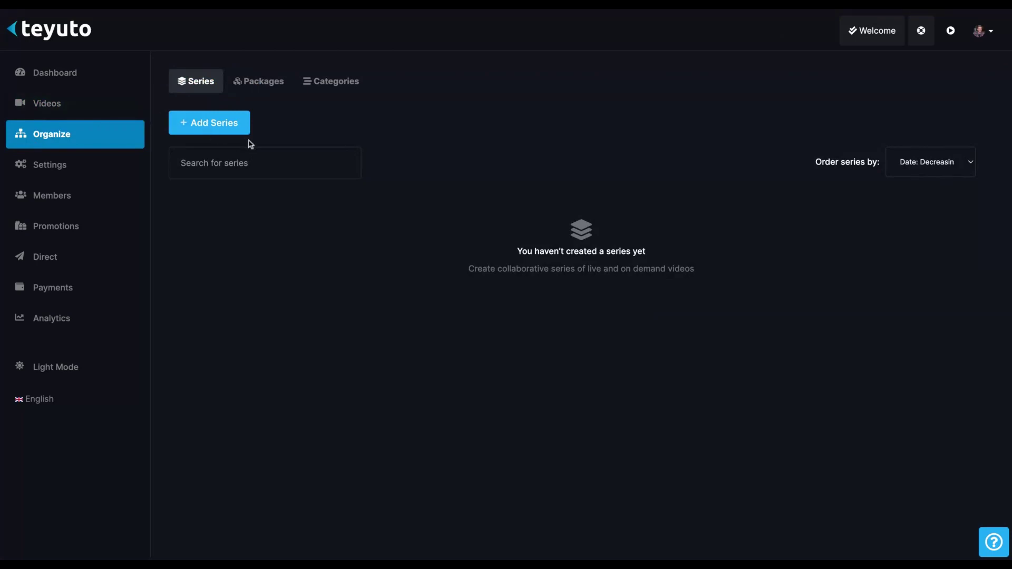
{"action": "left_click", "coordinate": [192, 123]}
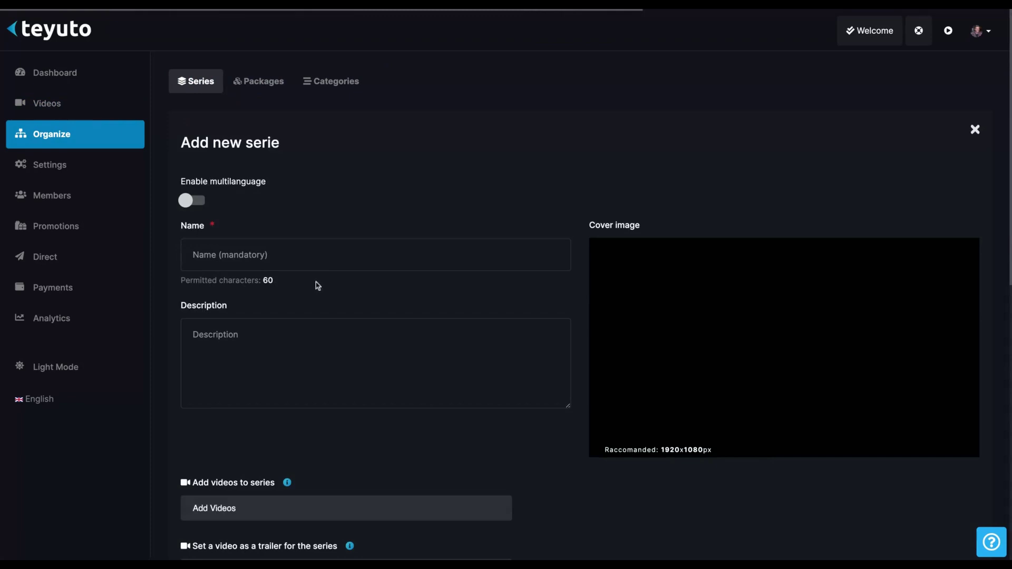
{"action": "scroll", "coordinate": [327, 269], "scroll_direction": "down", "scroll_amount": 2}
{"action": "left_click", "coordinate": [337, 255]}
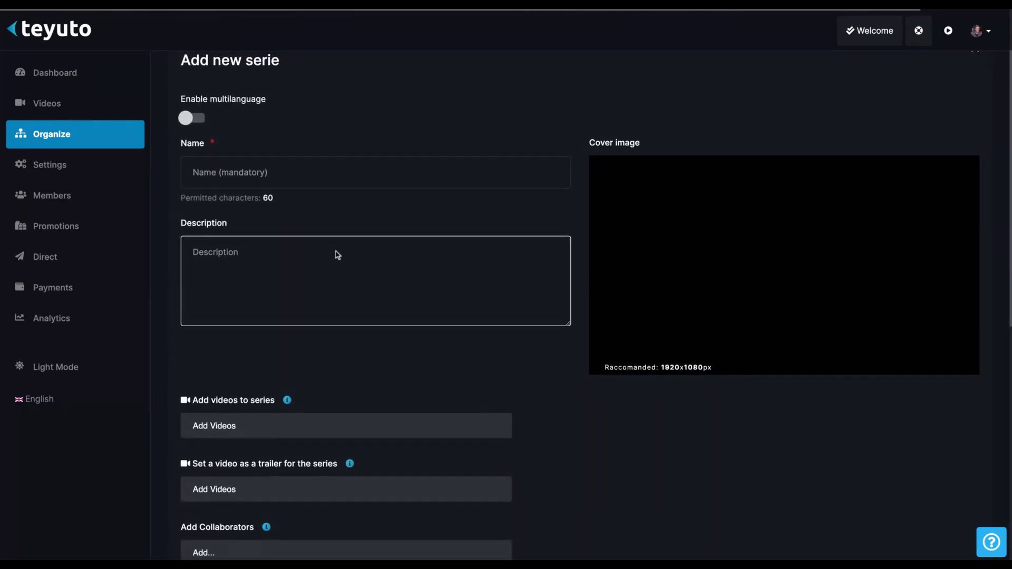
{"action": "scroll", "coordinate": [337, 255], "scroll_direction": "down", "scroll_amount": 2}
{"action": "scroll", "coordinate": [337, 255], "scroll_direction": "up", "scroll_amount": 1}
{"action": "left_click", "coordinate": [371, 156]}
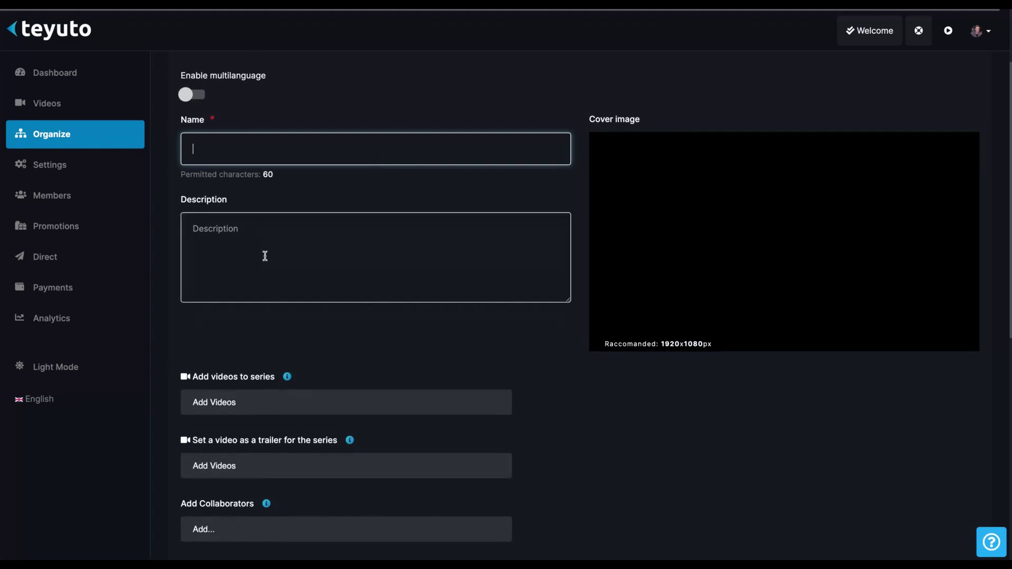
{"action": "scroll", "coordinate": [265, 254], "scroll_direction": "down", "scroll_amount": 3}
{"action": "scroll", "coordinate": [265, 256], "scroll_direction": "down", "scroll_amount": 1}
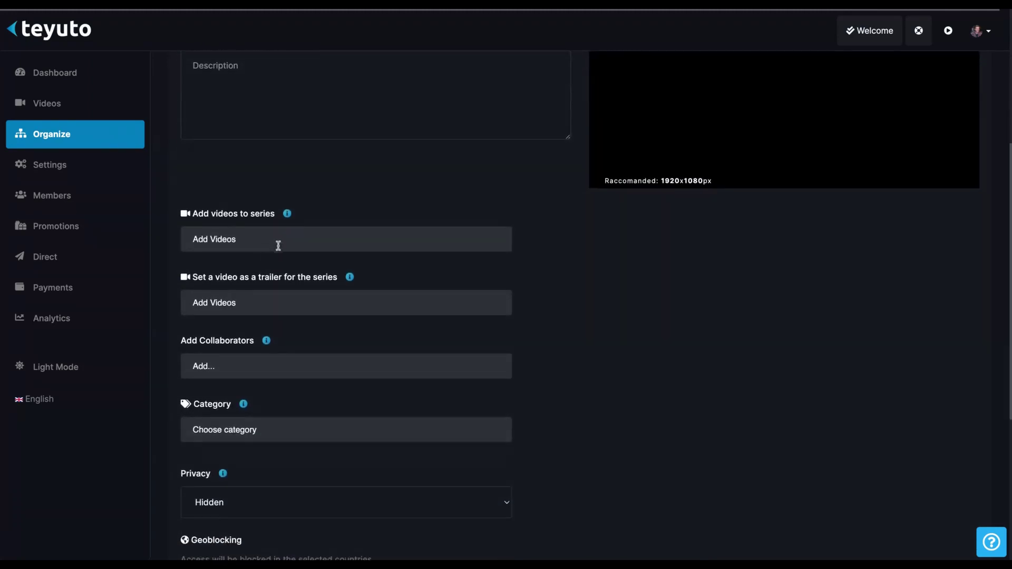
{"action": "scroll", "coordinate": [274, 363], "scroll_direction": "down", "scroll_amount": 1}
{"action": "scroll", "coordinate": [274, 362], "scroll_direction": "down", "scroll_amount": 1}
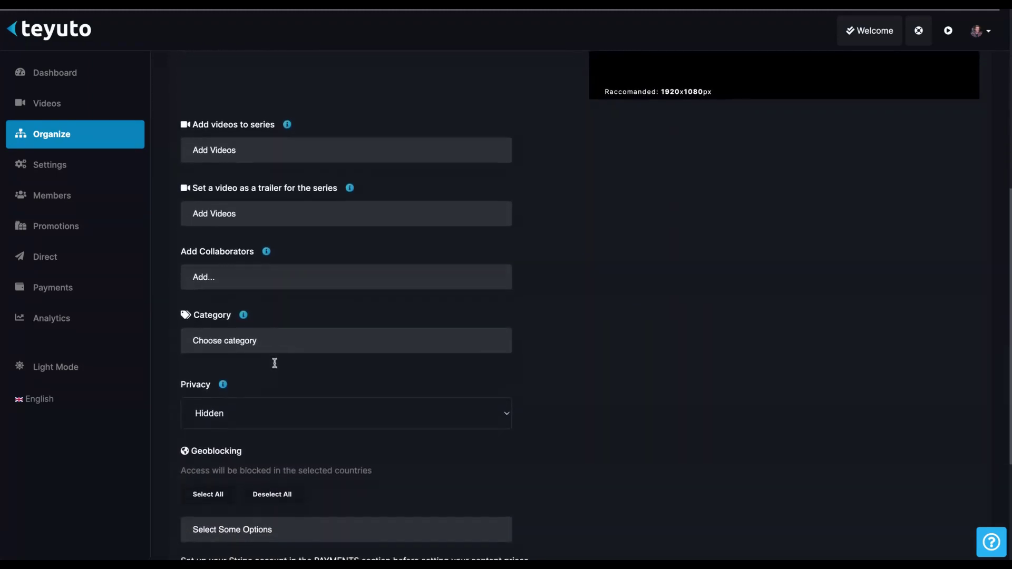
{"action": "left_click", "coordinate": [298, 323]}
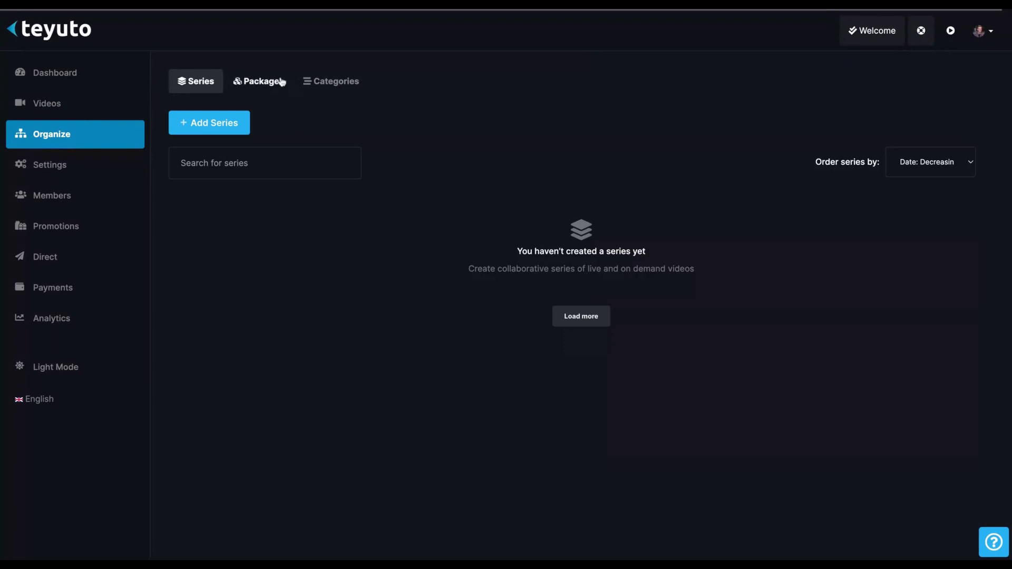
View the Packages and Categories lists, then close the new-category form unsaved.
{"action": "left_click", "coordinate": [282, 82]}
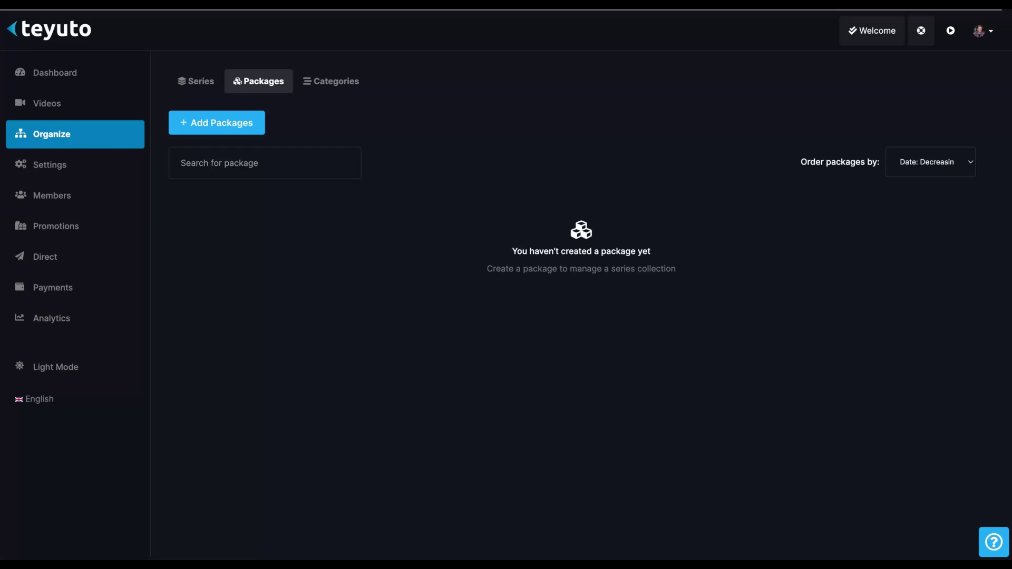
{"action": "left_click", "coordinate": [326, 84]}
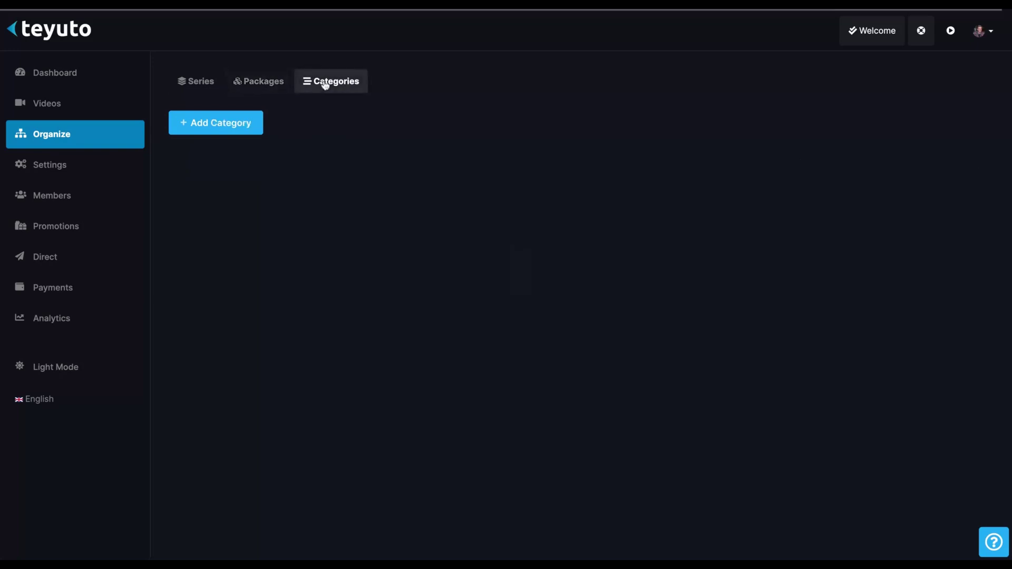
{"action": "left_click", "coordinate": [225, 124]}
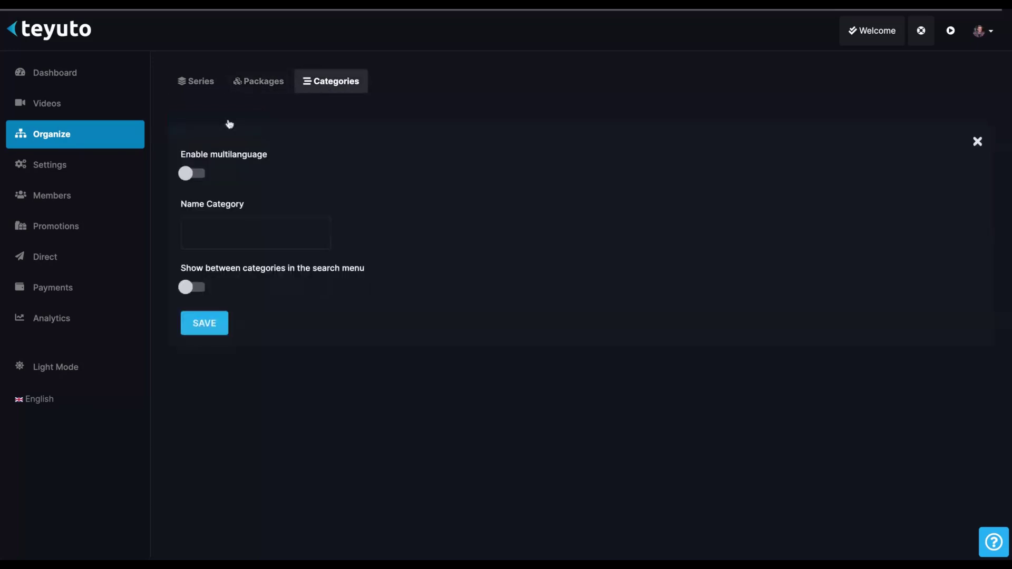
{"action": "left_click", "coordinate": [977, 143]}
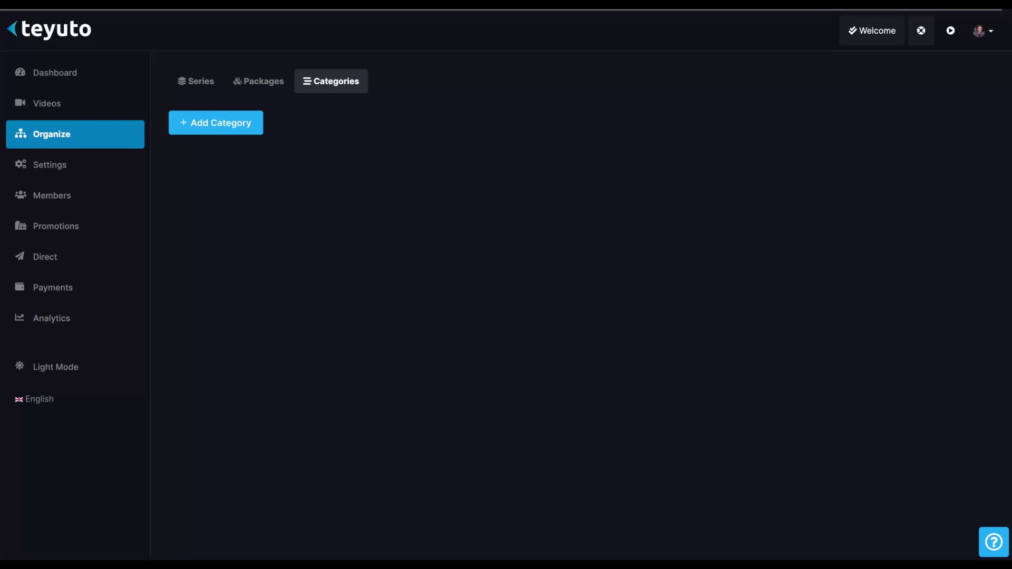
Review the General settings, including the interface language list.
{"action": "left_click", "coordinate": [45, 160]}
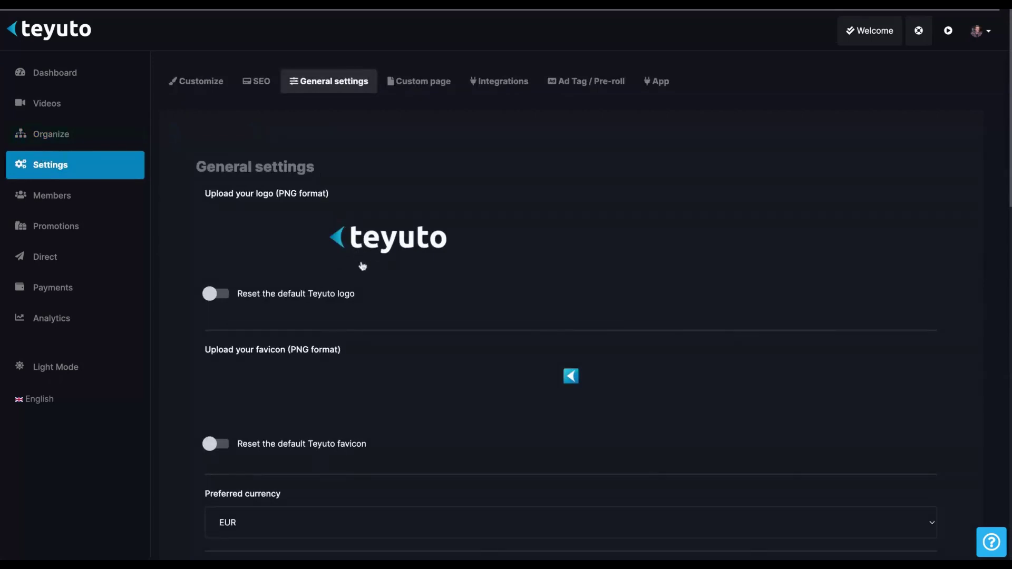
{"action": "scroll", "coordinate": [362, 266], "scroll_direction": "down", "scroll_amount": 3}
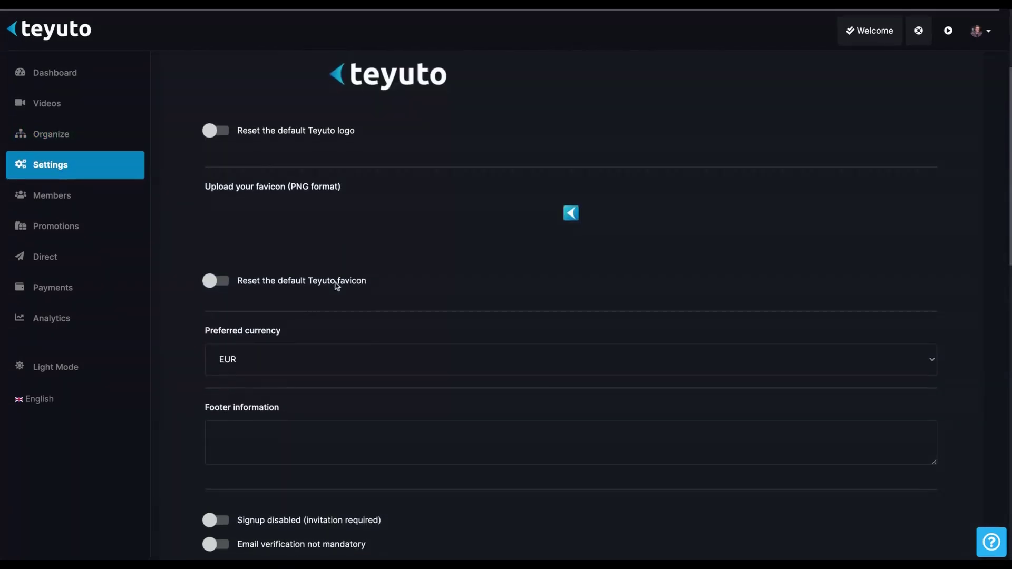
{"action": "scroll", "coordinate": [336, 284], "scroll_direction": "down", "scroll_amount": 3}
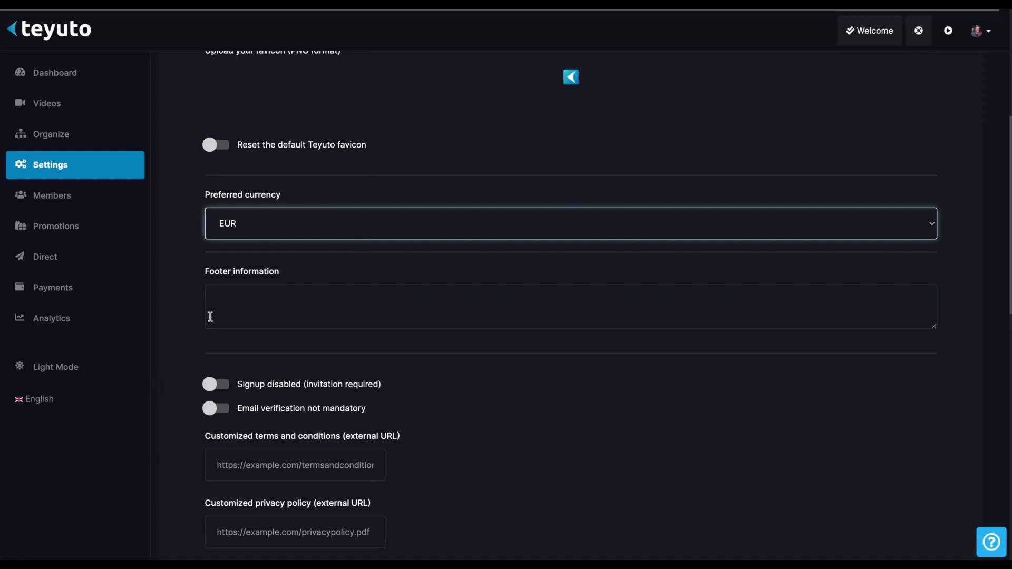
{"action": "left_click", "coordinate": [41, 400]}
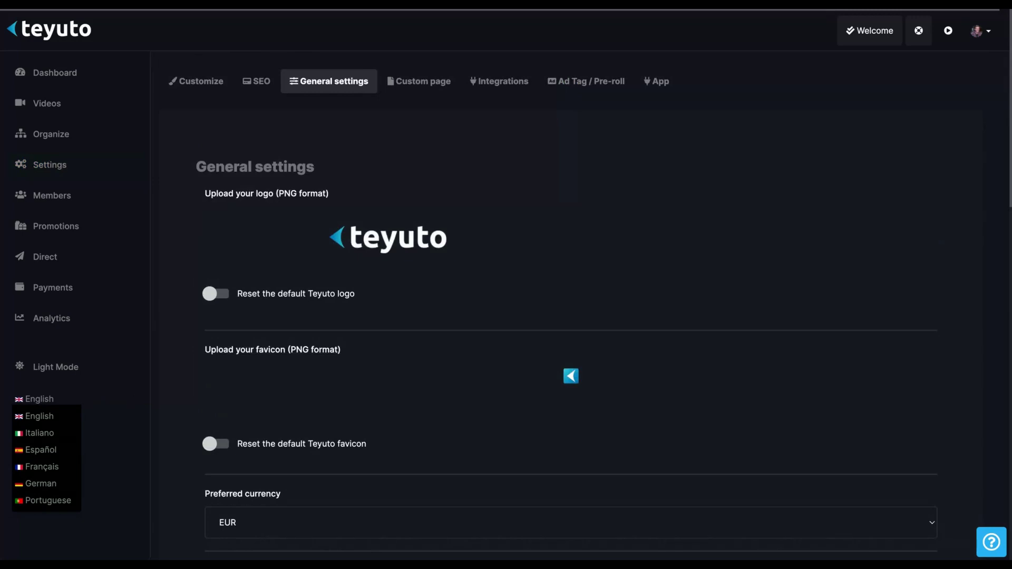
{"action": "left_click", "coordinate": [483, 273]}
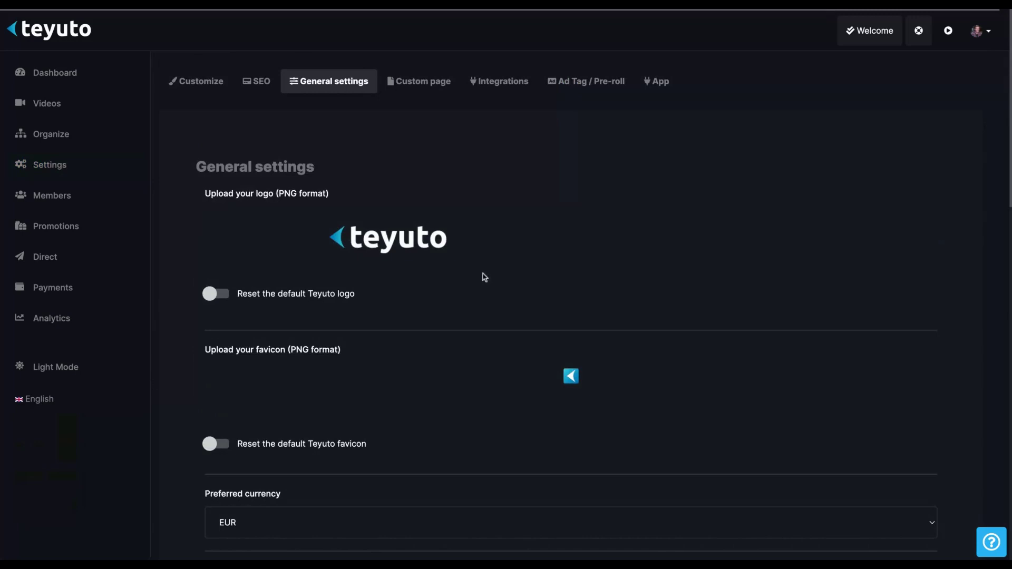
Highlight the remove 'powered by Teyuto' footer option, then show the Custom page settings.
{"action": "scroll", "coordinate": [484, 276], "scroll_direction": "down", "scroll_amount": 2}
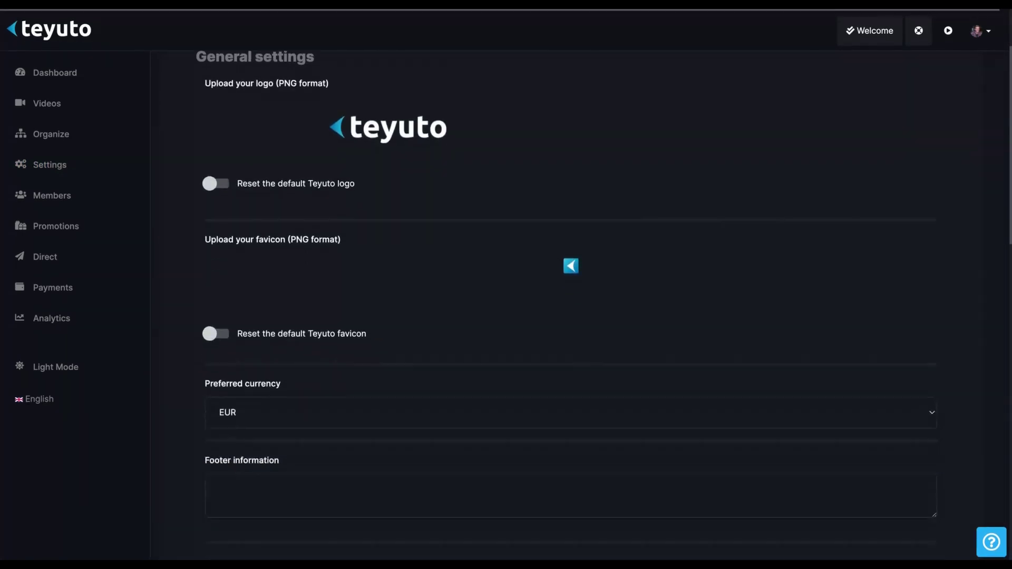
{"action": "scroll", "coordinate": [484, 277], "scroll_direction": "down", "scroll_amount": 5}
{"action": "scroll", "coordinate": [484, 276], "scroll_direction": "down", "scroll_amount": 10}
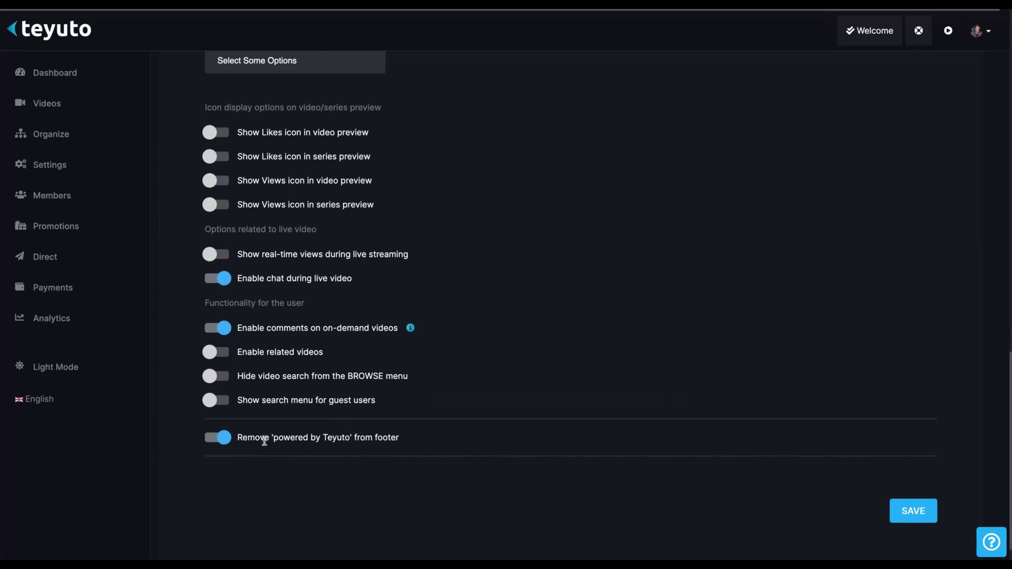
{"action": "left_click_drag", "start_coordinate": [264, 441], "coordinate": [397, 448]}
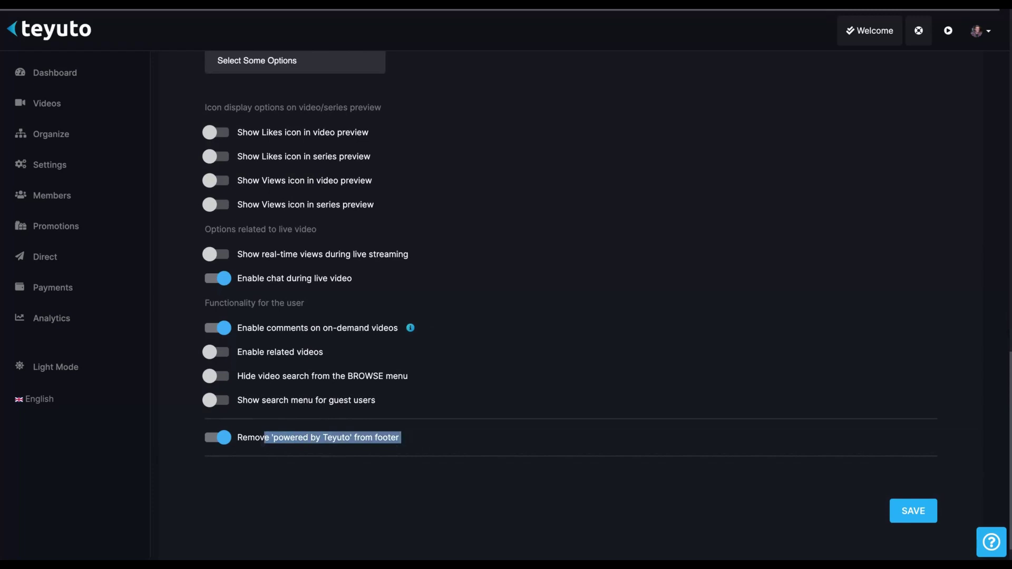
{"action": "scroll", "coordinate": [421, 211], "scroll_direction": "up", "scroll_amount": 10}
{"action": "left_click", "coordinate": [421, 89]}
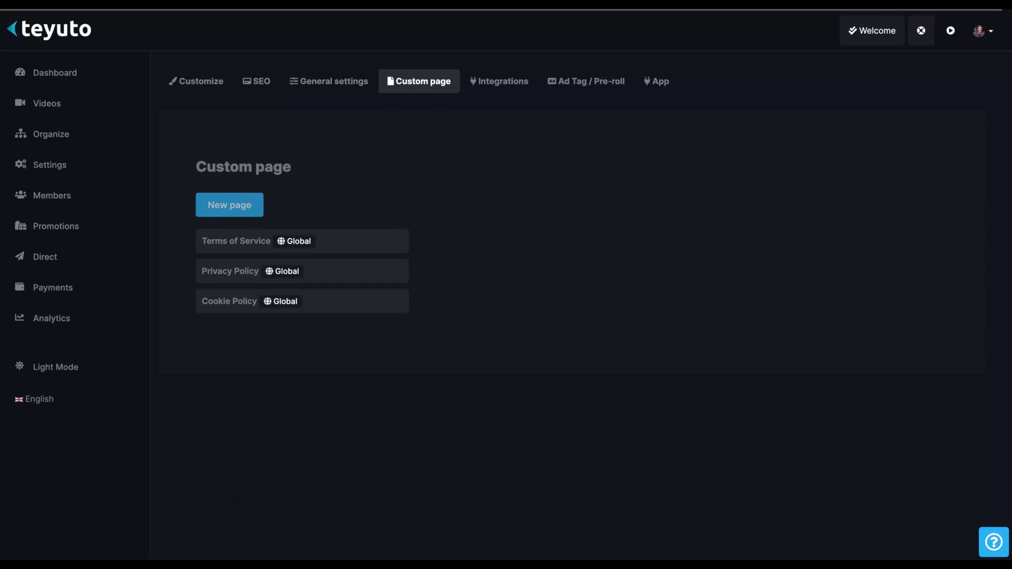
Look over the Zapier integration card, then show the Ad Tag / Pre-roll settings.
{"action": "left_click", "coordinate": [517, 90]}
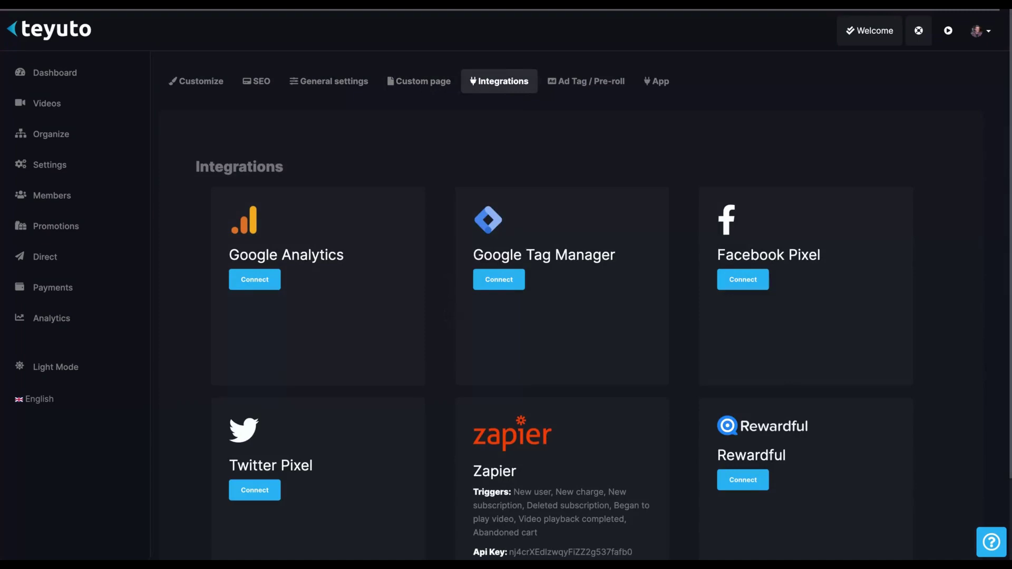
{"action": "scroll", "coordinate": [395, 413], "scroll_direction": "down", "scroll_amount": 2}
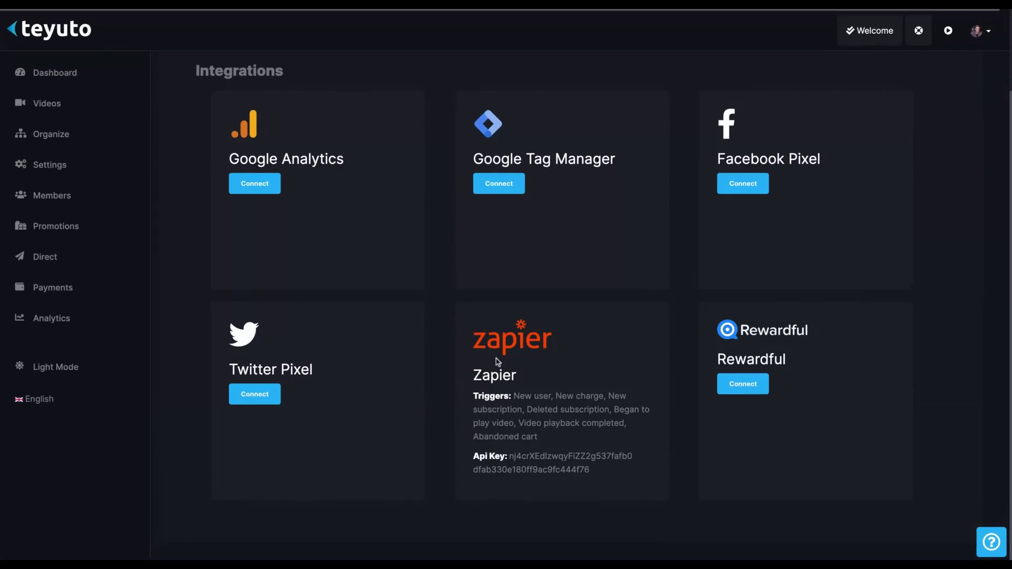
{"action": "scroll", "coordinate": [498, 362], "scroll_direction": "up", "scroll_amount": 2}
{"action": "left_click", "coordinate": [583, 81]}
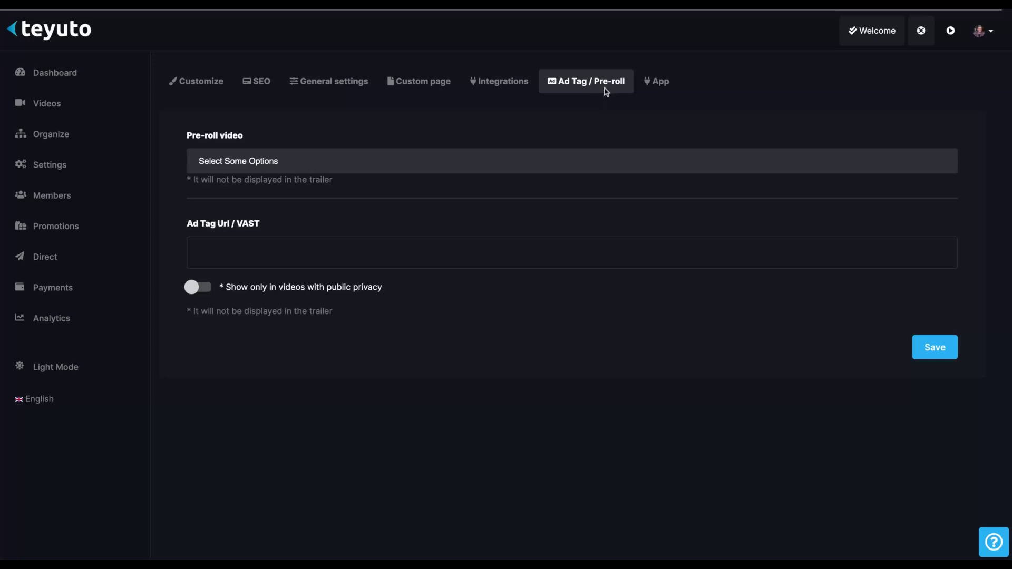
Show the App tab's custom Android, iOS, Android TV and Apple TV app options.
{"action": "left_click", "coordinate": [655, 92]}
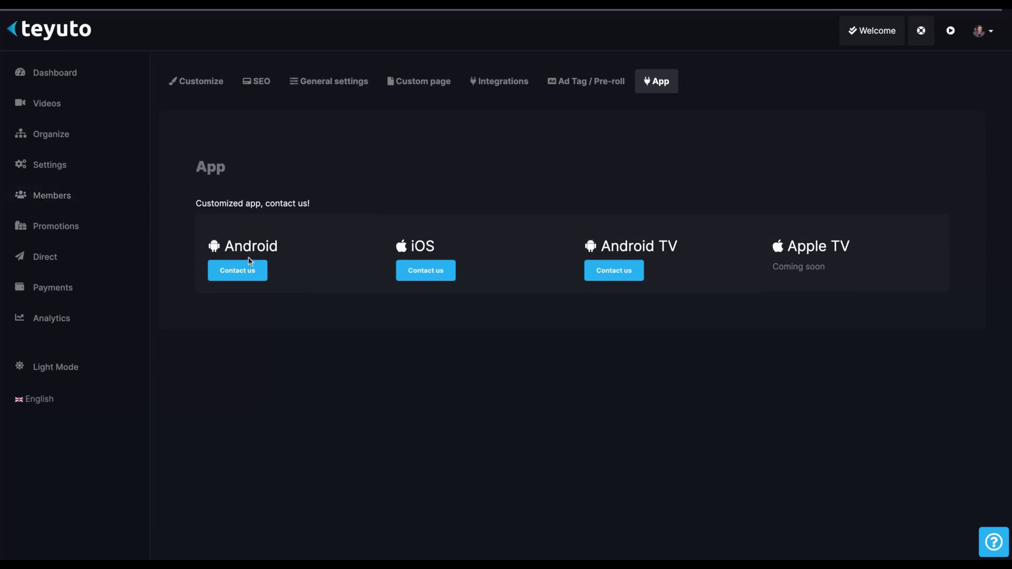
Inspect the landing page SEO settings and its landing title field.
{"action": "left_click", "coordinate": [269, 85]}
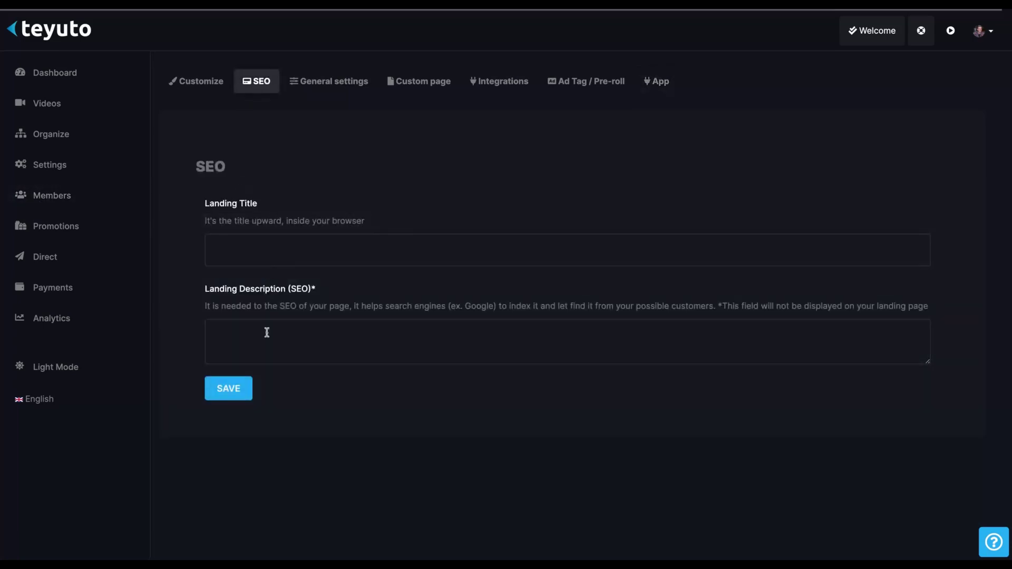
{"action": "left_click", "coordinate": [296, 249]}
{"action": "left_click", "coordinate": [292, 306]}
Scroll through Customize's homepage sections, then show the Members page with its single administrator.
{"action": "left_click", "coordinate": [324, 81]}
{"action": "left_click", "coordinate": [222, 82]}
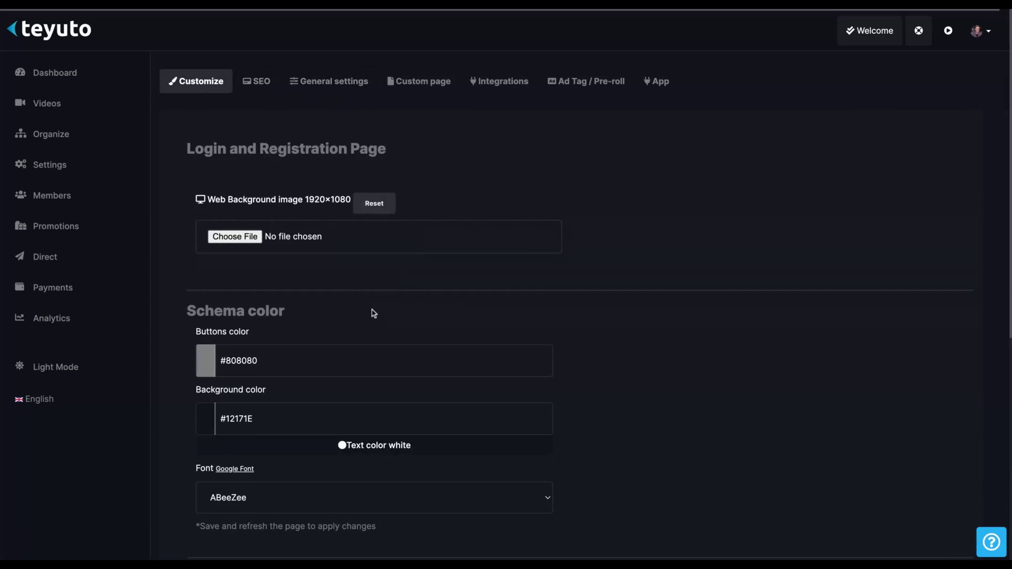
{"action": "scroll", "coordinate": [373, 313], "scroll_direction": "down", "scroll_amount": 2}
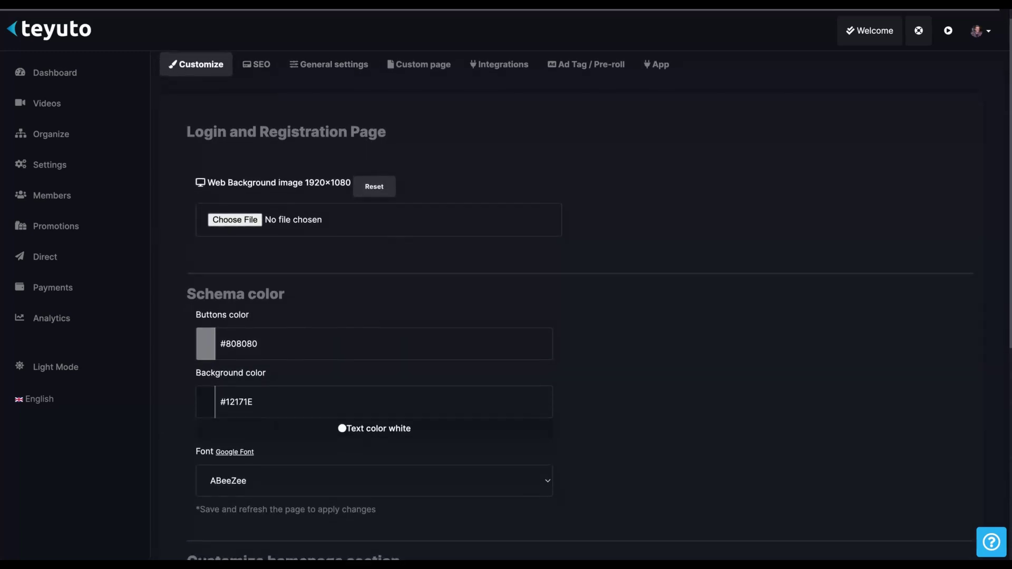
{"action": "scroll", "coordinate": [567, 306], "scroll_direction": "down", "scroll_amount": 2}
{"action": "scroll", "coordinate": [566, 306], "scroll_direction": "down", "scroll_amount": 5}
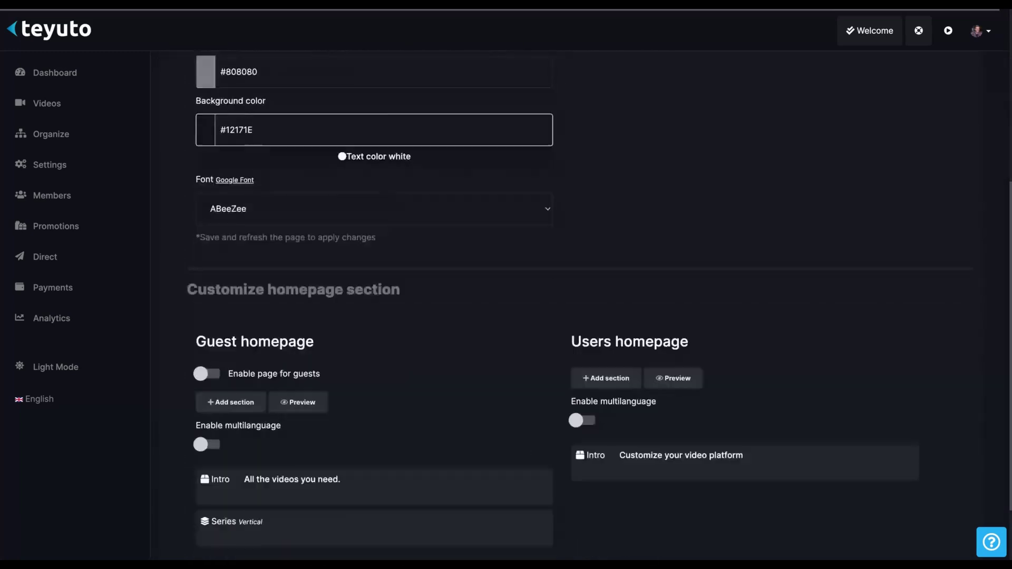
{"action": "scroll", "coordinate": [566, 305], "scroll_direction": "down", "scroll_amount": 3}
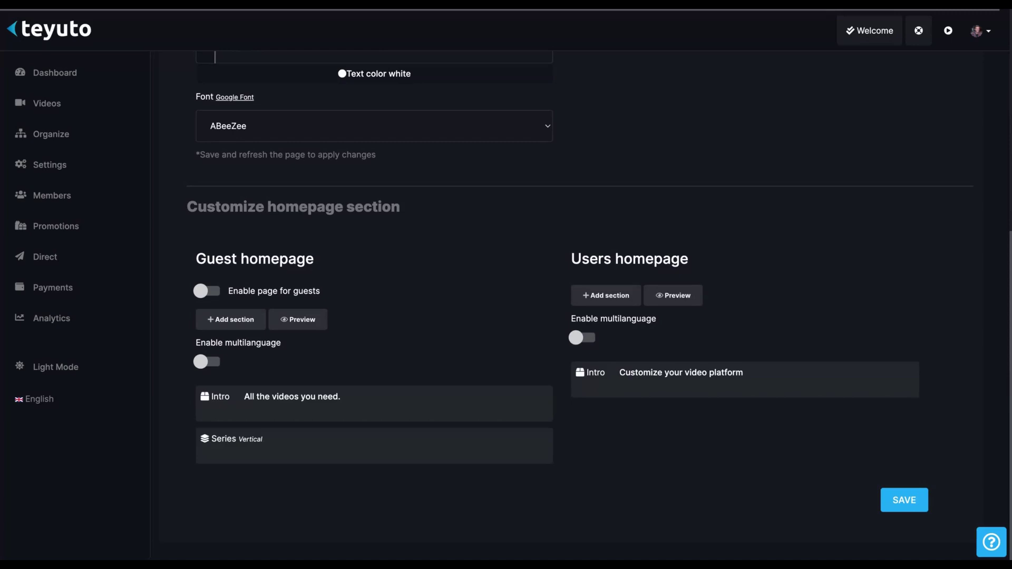
{"action": "left_click", "coordinate": [53, 195]}
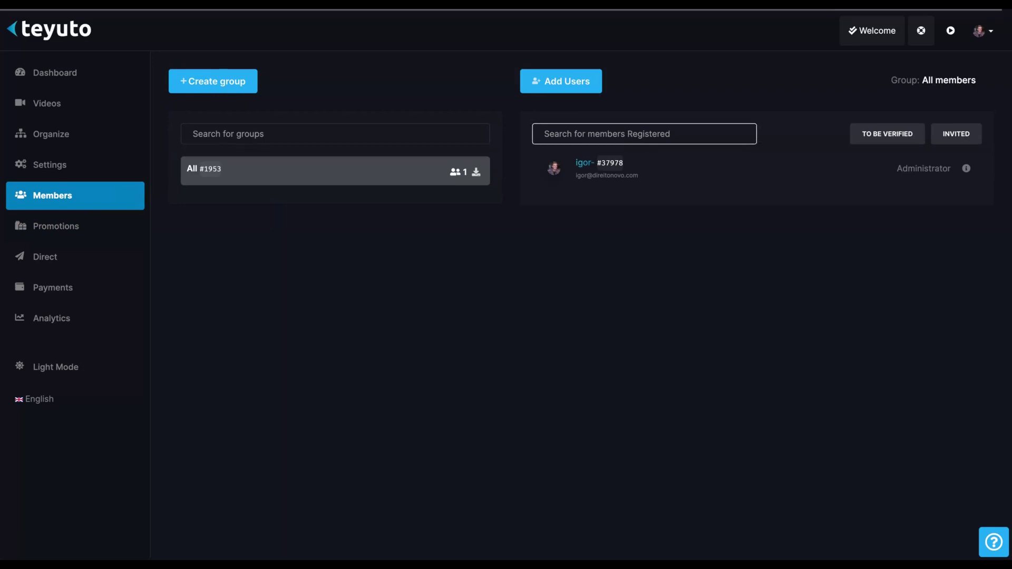
Check the to-verify and invited member lists.
{"action": "left_click", "coordinate": [934, 183]}
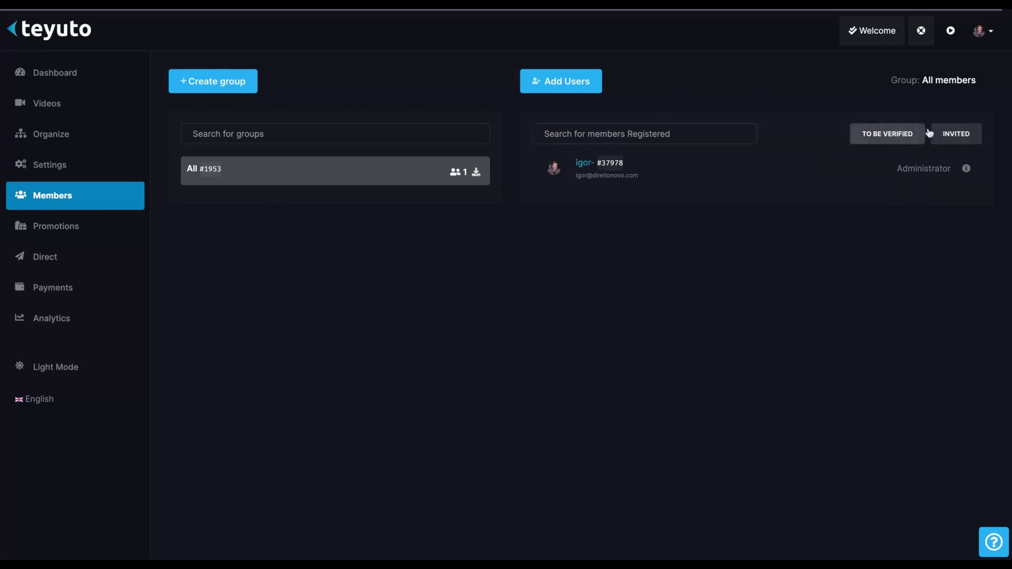
{"action": "left_click", "coordinate": [951, 129]}
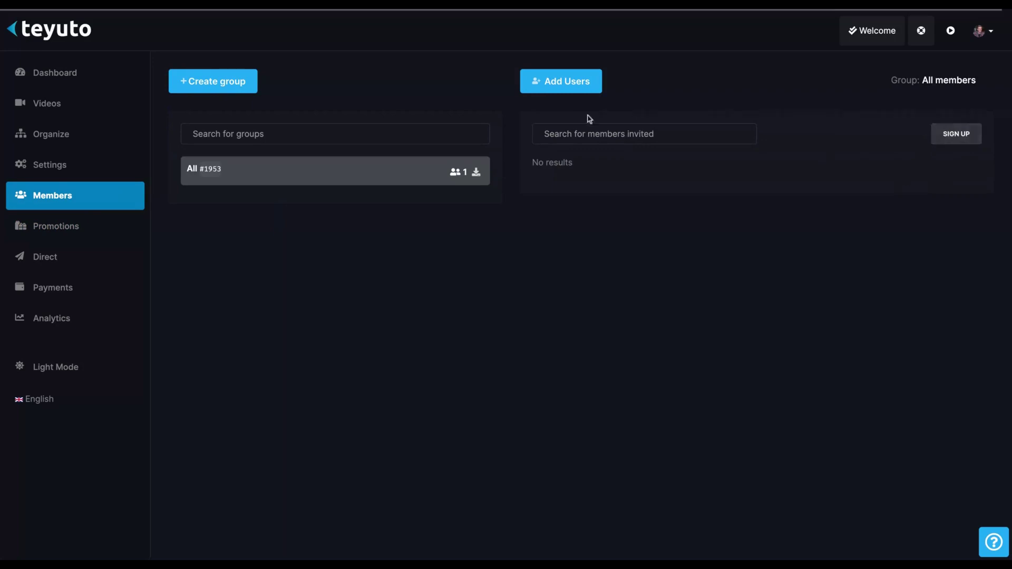
{"action": "left_click", "coordinate": [607, 134]}
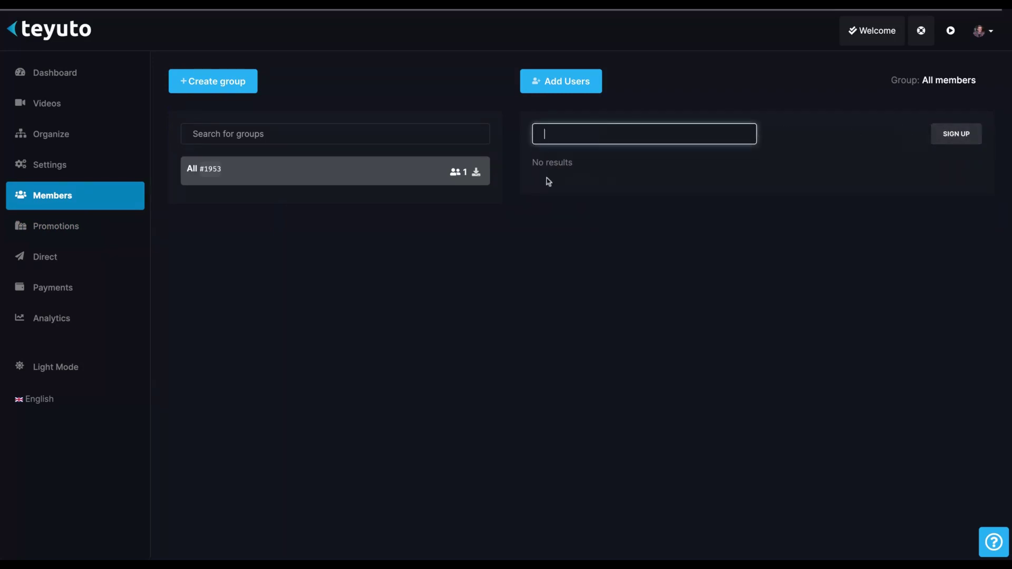
{"action": "left_click", "coordinate": [560, 218]}
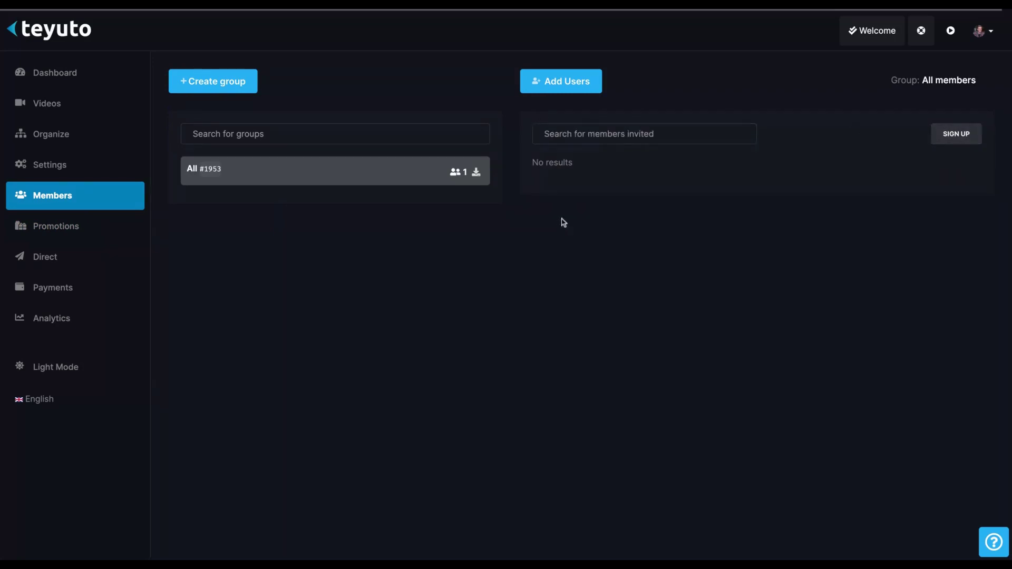
Look at the new member group and email invitation forms, closing both unsaved.
{"action": "left_click", "coordinate": [230, 86]}
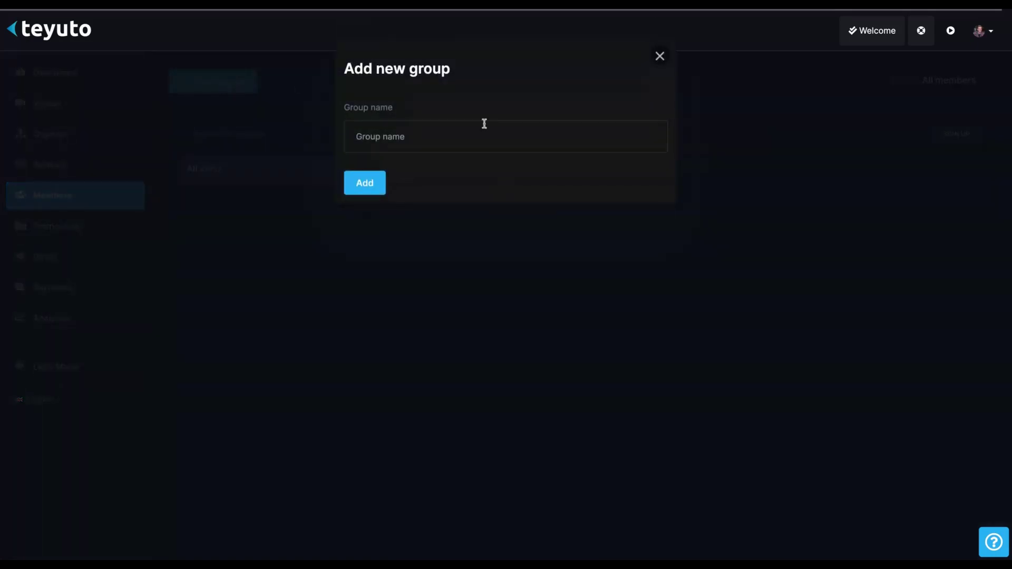
{"action": "left_click", "coordinate": [660, 57]}
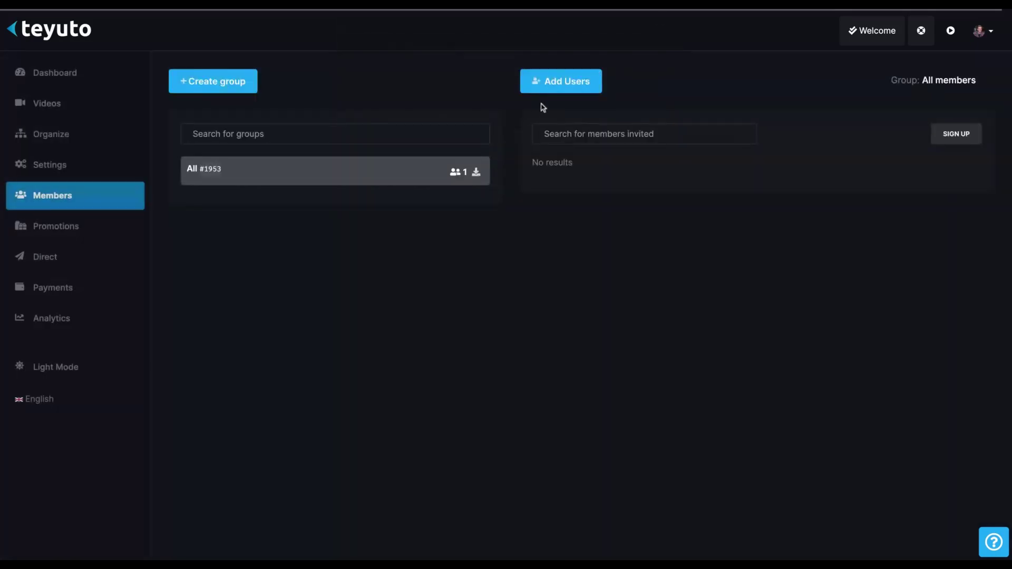
{"action": "left_click", "coordinate": [553, 88]}
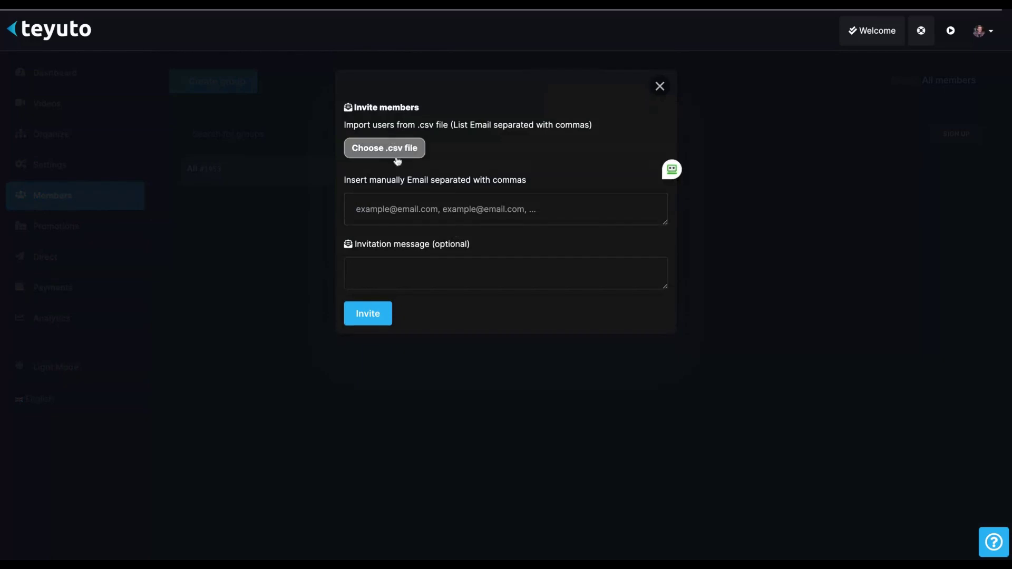
{"action": "left_click", "coordinate": [416, 211]}
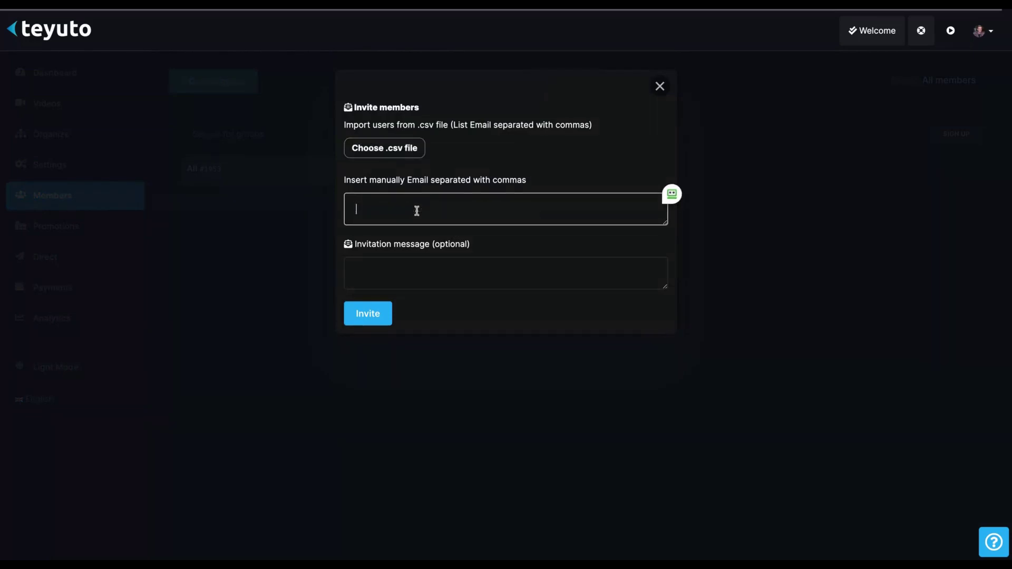
{"action": "left_click", "coordinate": [660, 87]}
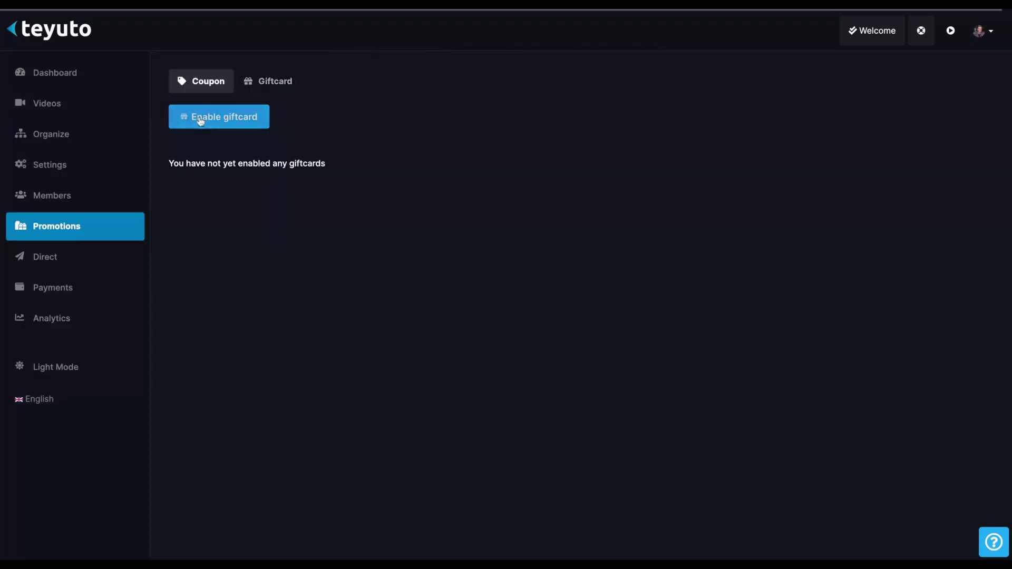
Confirm no coupons are generated, then start a Direct email to the Registered segment.
{"action": "left_click", "coordinate": [196, 84]}
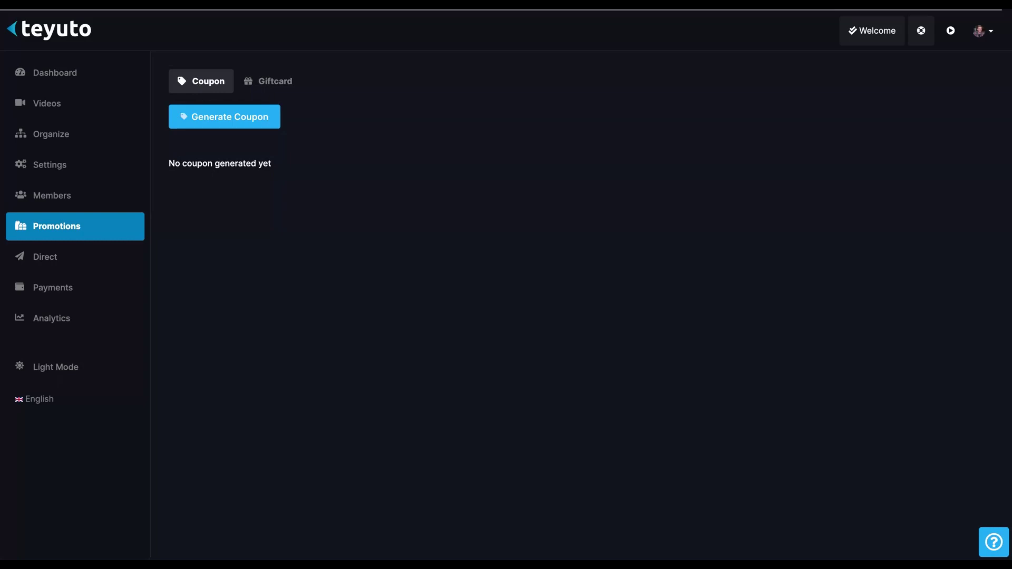
{"action": "left_click", "coordinate": [45, 262]}
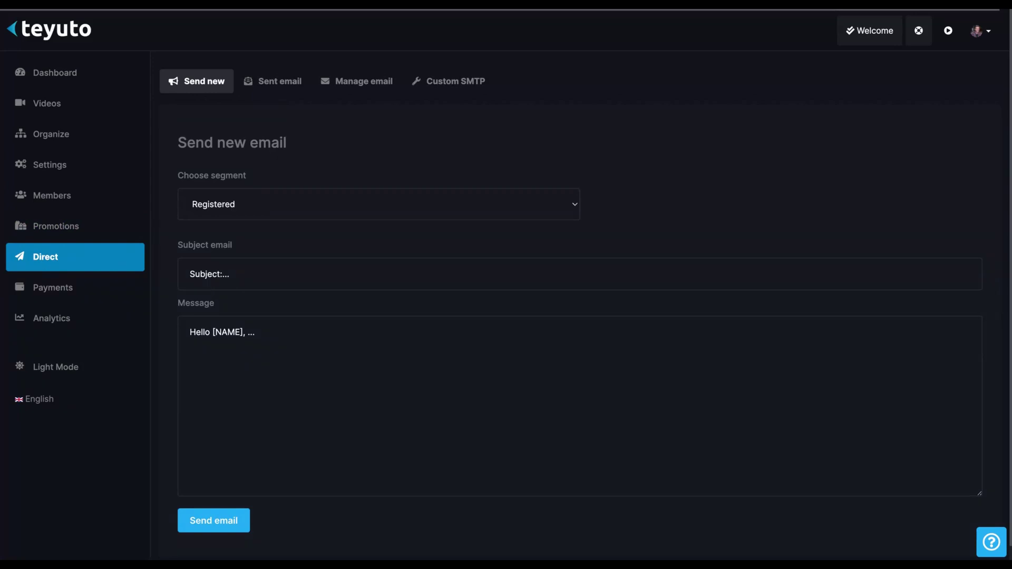
{"action": "left_click", "coordinate": [384, 205]}
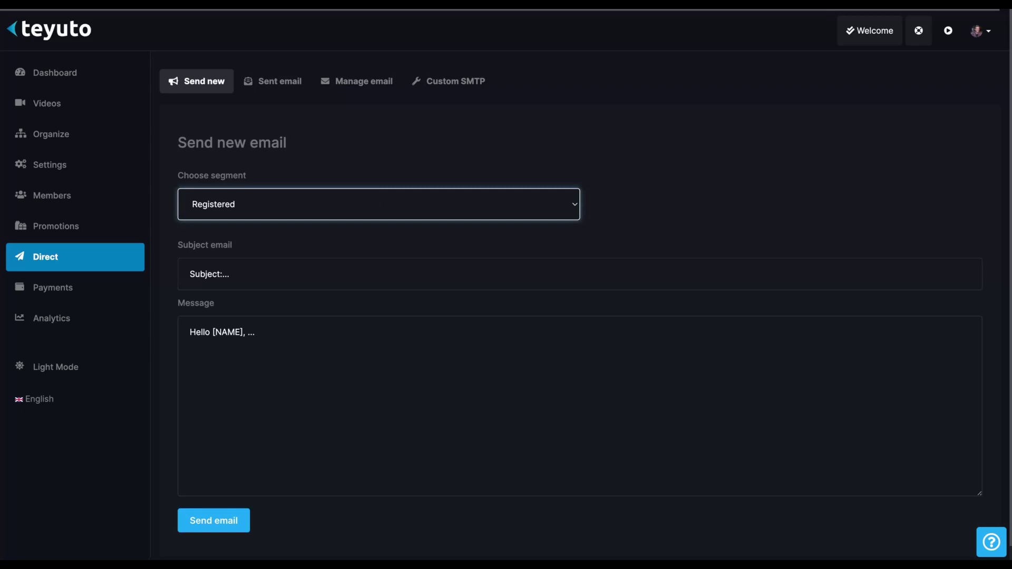
Review sent emails, email templates and Custom SMTP, then view Payments showing 0 € for February.
{"action": "left_click", "coordinate": [275, 89]}
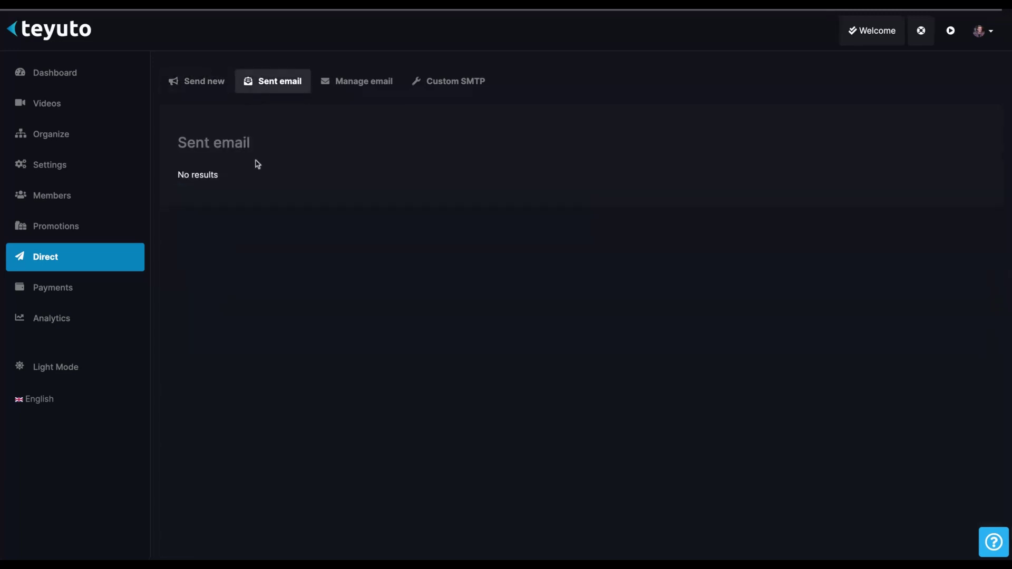
{"action": "left_click", "coordinate": [360, 86]}
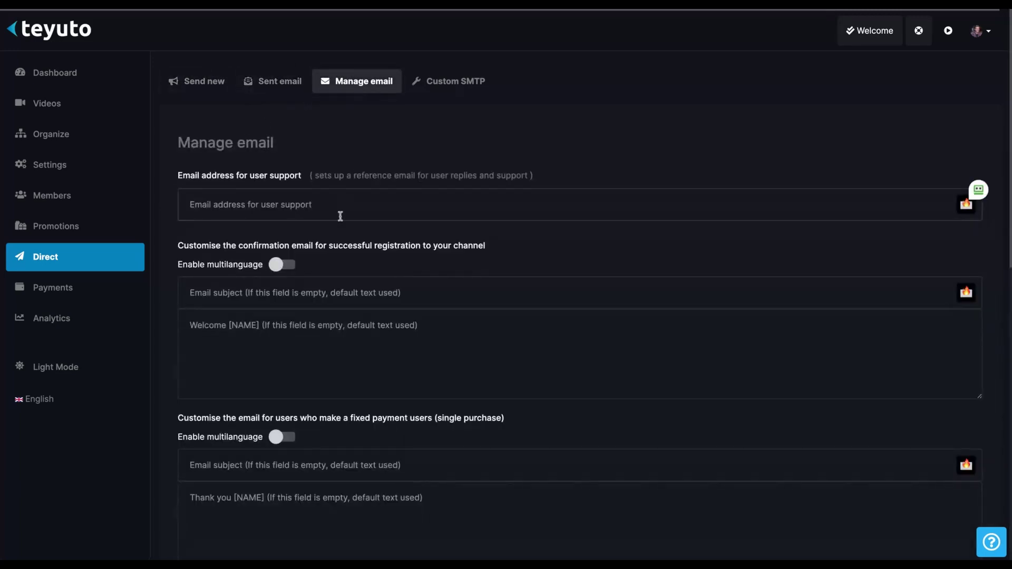
{"action": "scroll", "coordinate": [403, 262], "scroll_direction": "down", "scroll_amount": 2}
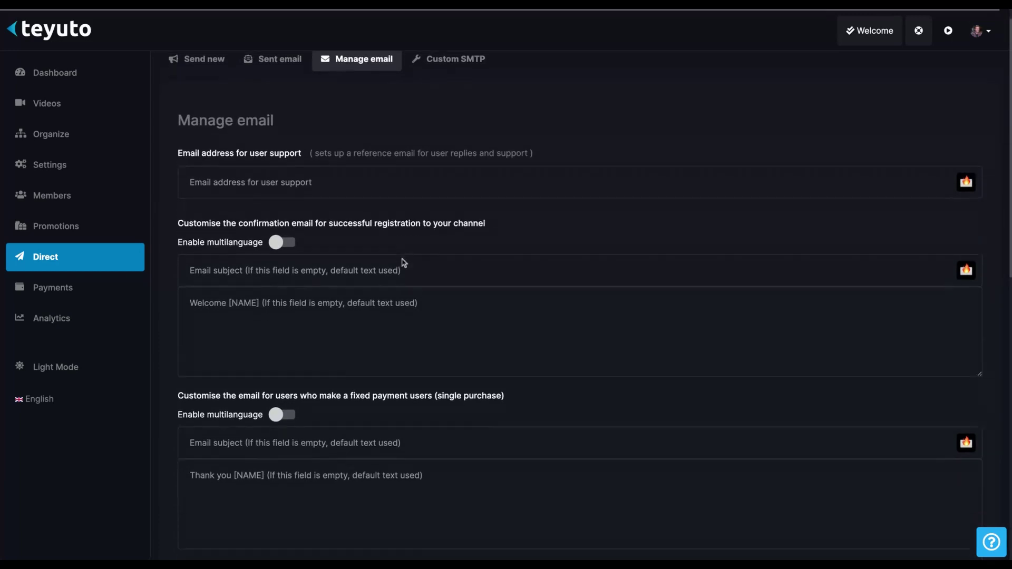
{"action": "scroll", "coordinate": [406, 262], "scroll_direction": "down", "scroll_amount": 3}
{"action": "scroll", "coordinate": [406, 261], "scroll_direction": "up", "scroll_amount": 5}
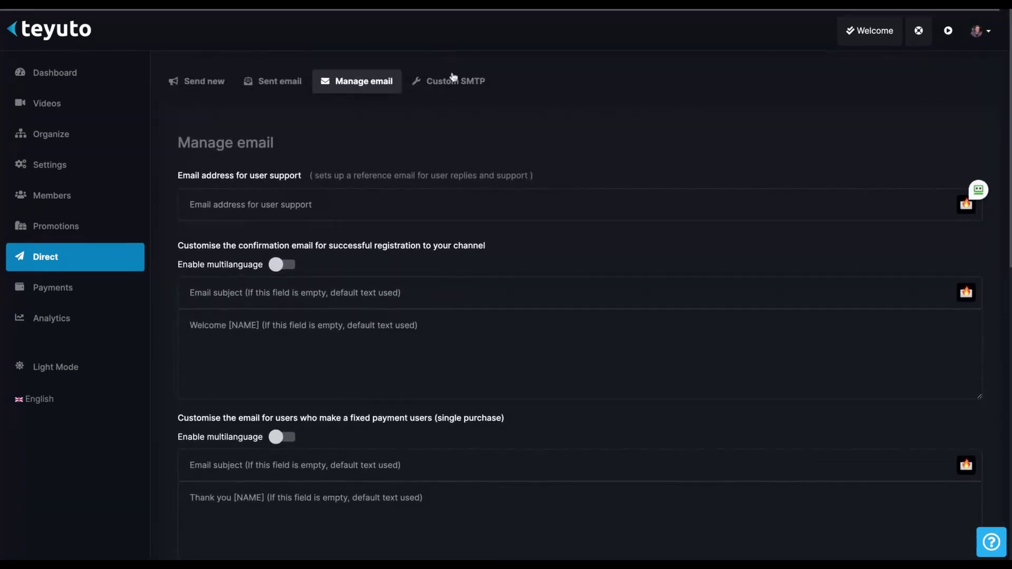
{"action": "left_click", "coordinate": [452, 77]}
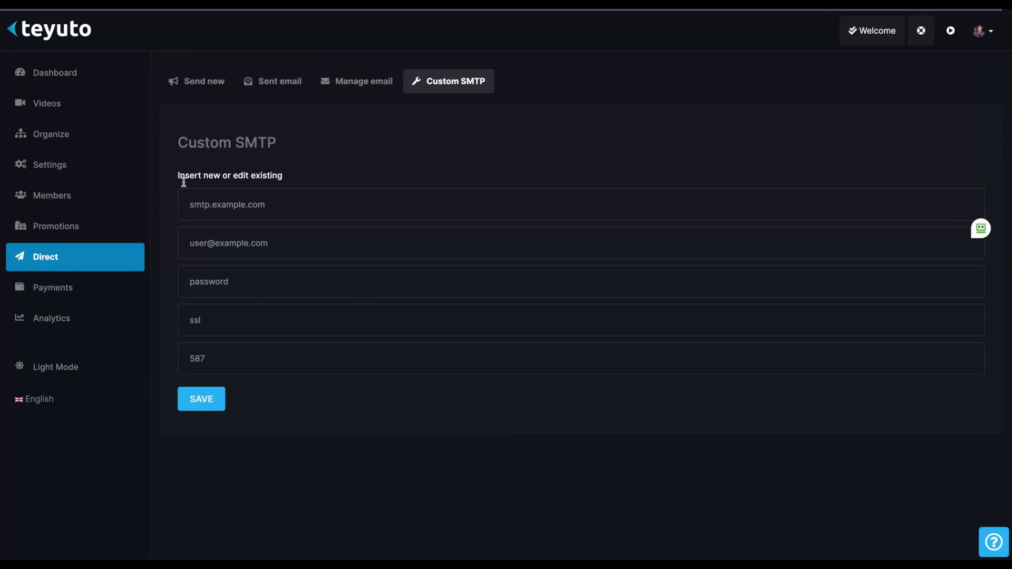
{"action": "left_click", "coordinate": [77, 290]}
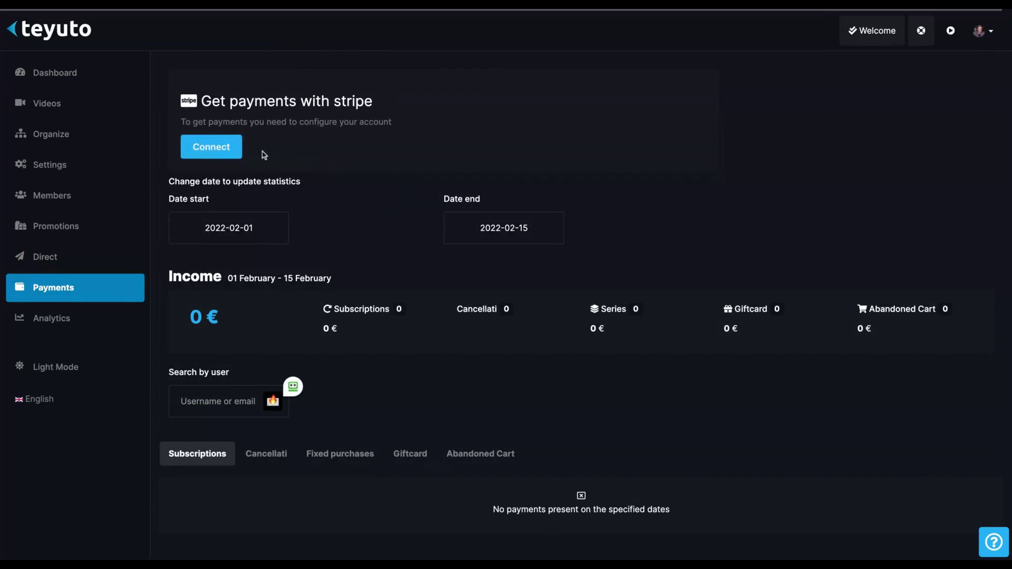
Open Analytics for 9–15 February and toggle the interface to light mode and back to dark.
{"action": "left_click", "coordinate": [34, 327]}
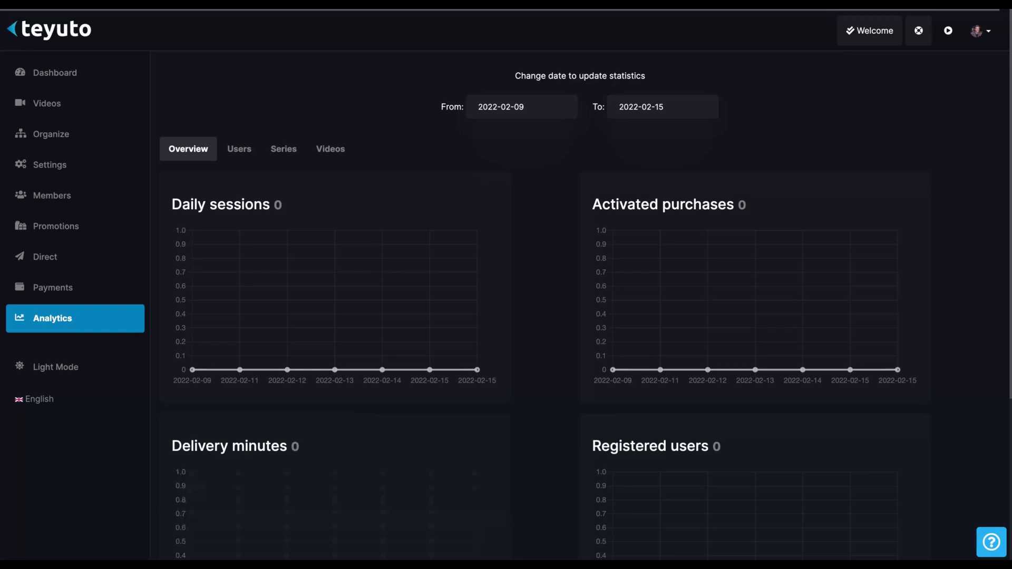
{"action": "left_click", "coordinate": [107, 370]}
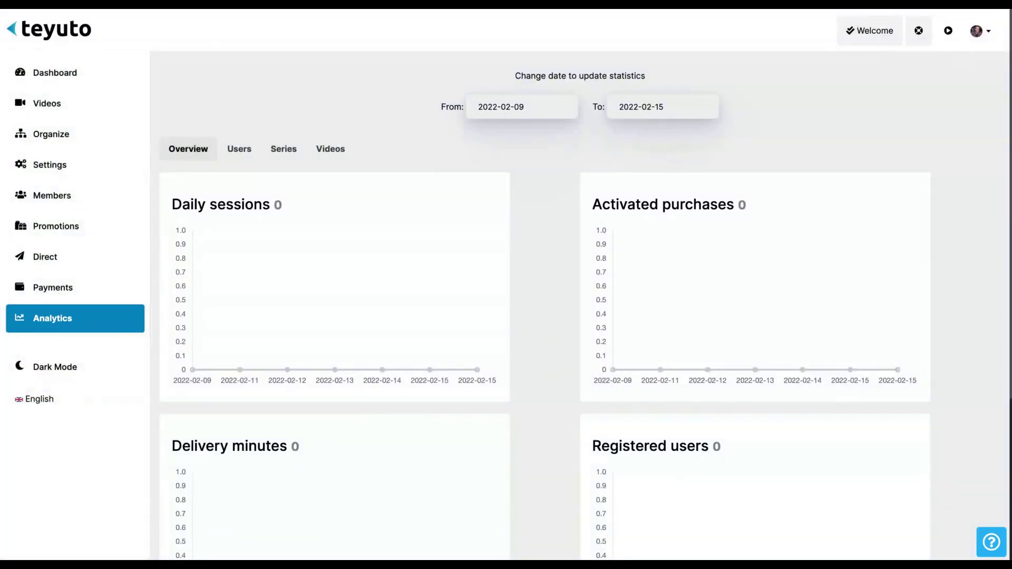
{"action": "left_click", "coordinate": [55, 367]}
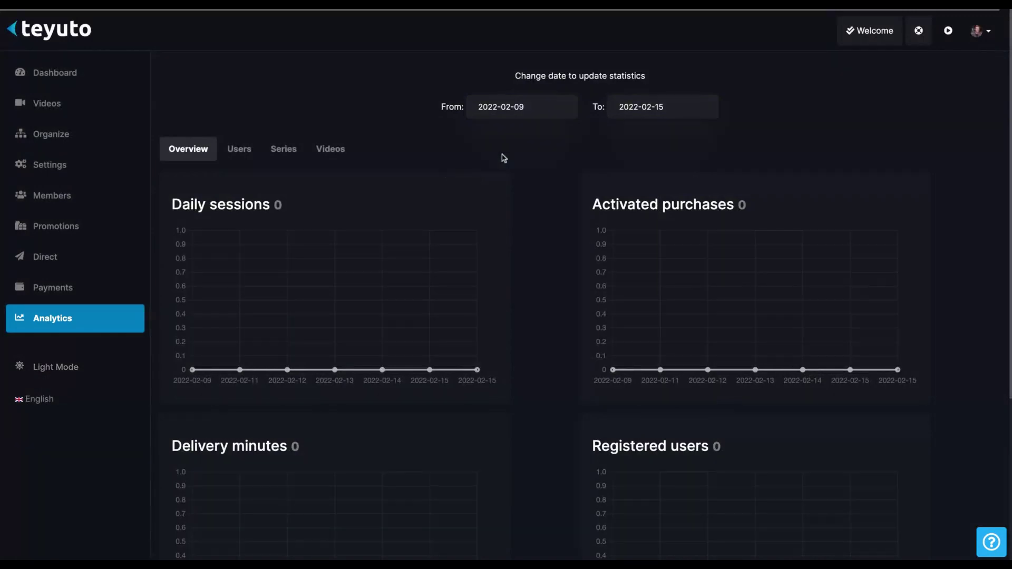